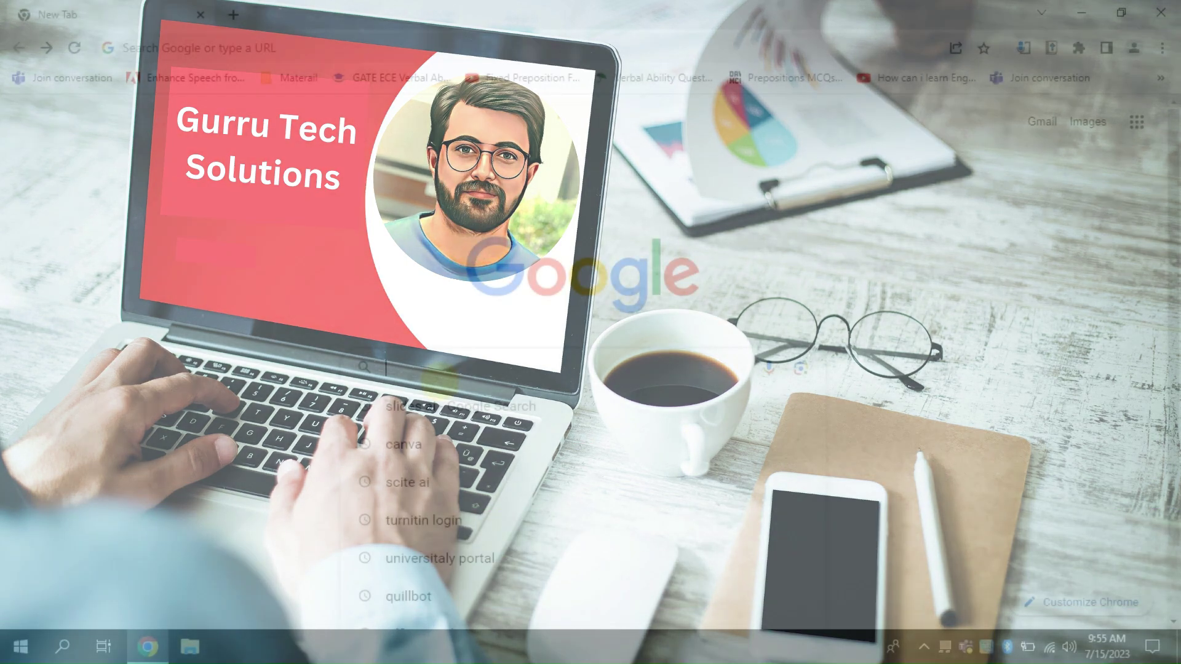
pyautogui.write('slide')
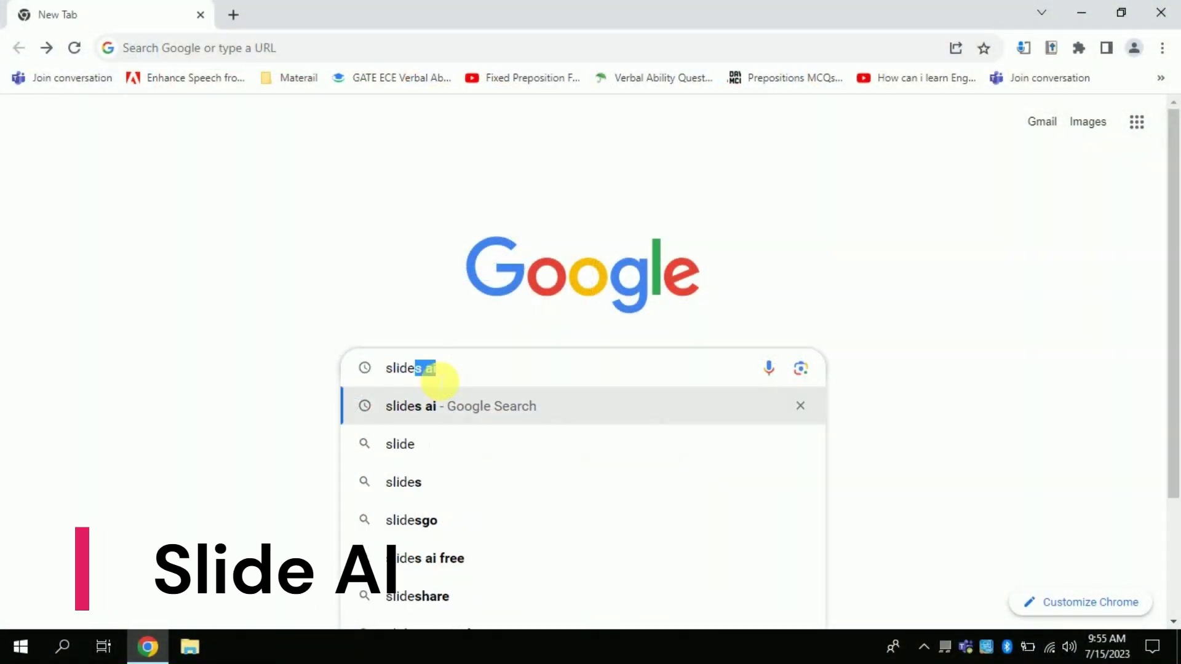
pyautogui.write('e')
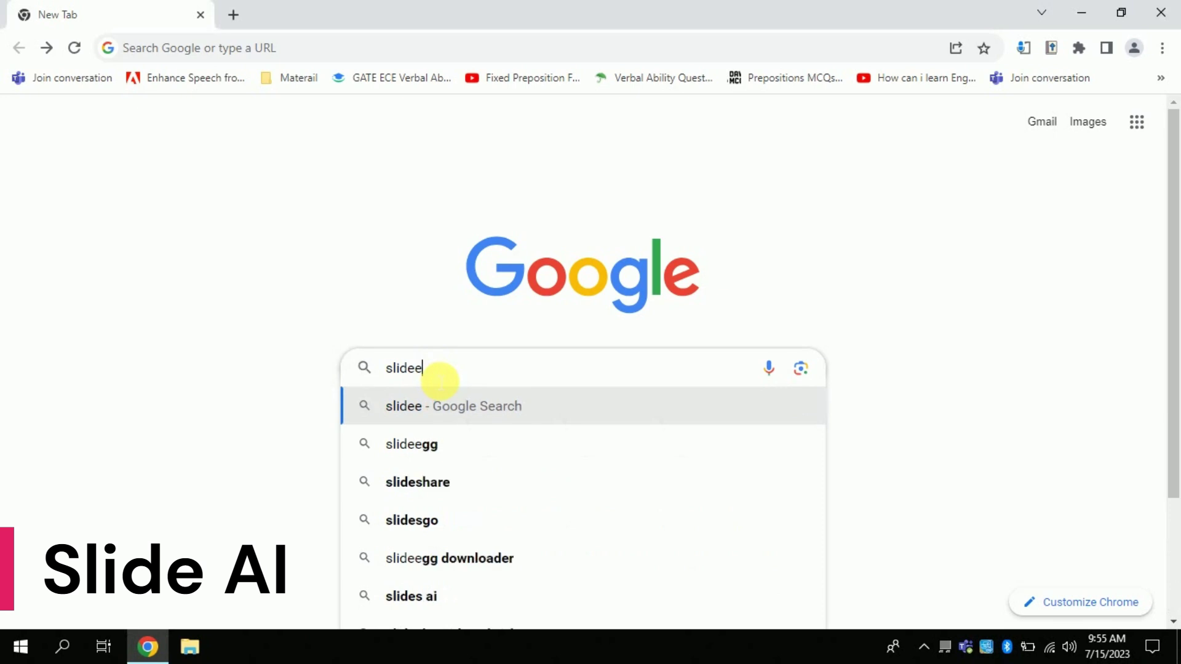
# - Fix the 'slides ai' Google search and open the slidesai.io result
pyautogui.press('BackSpace')
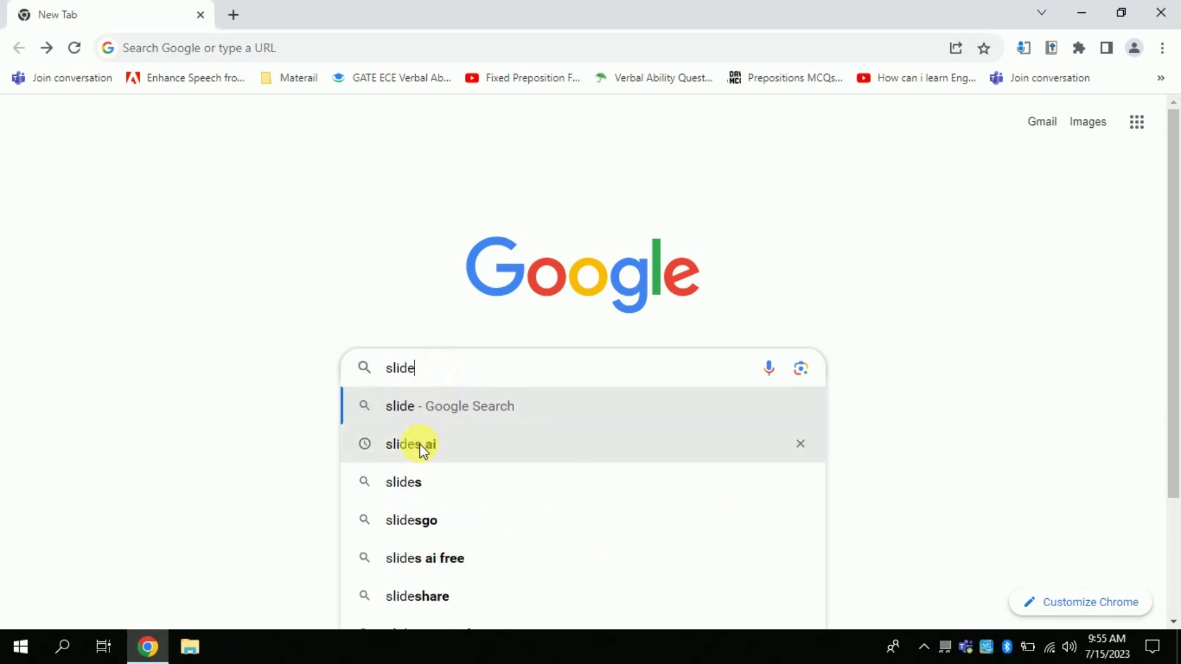
pyautogui.click(420, 443)
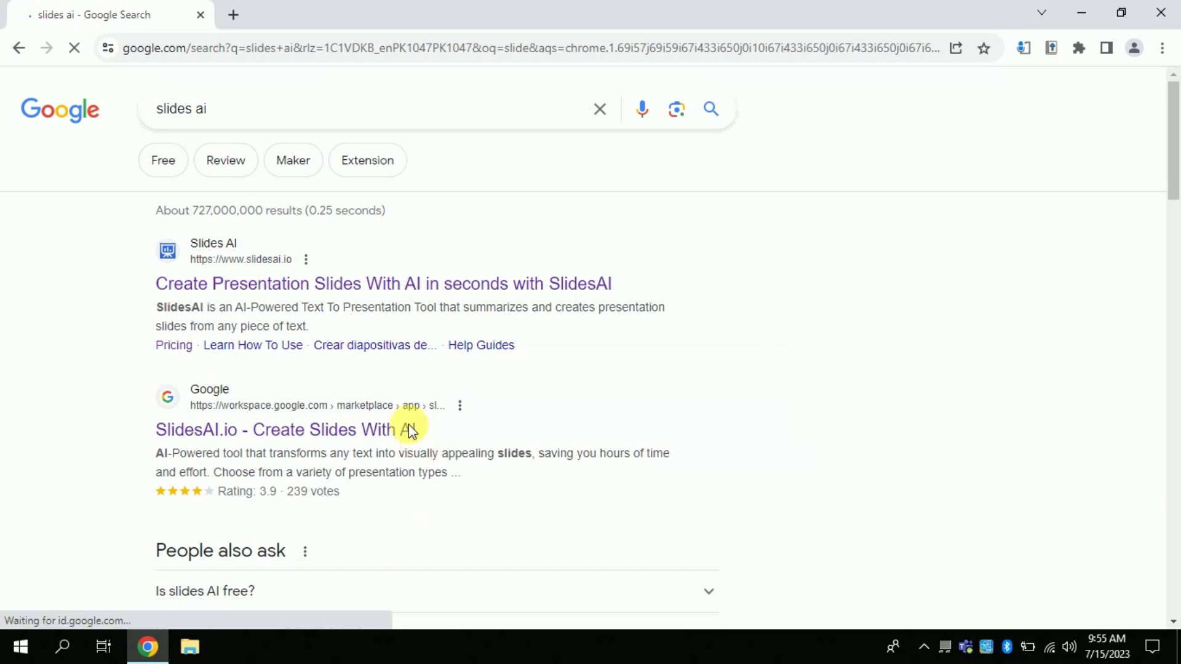
pyautogui.click(360, 291)
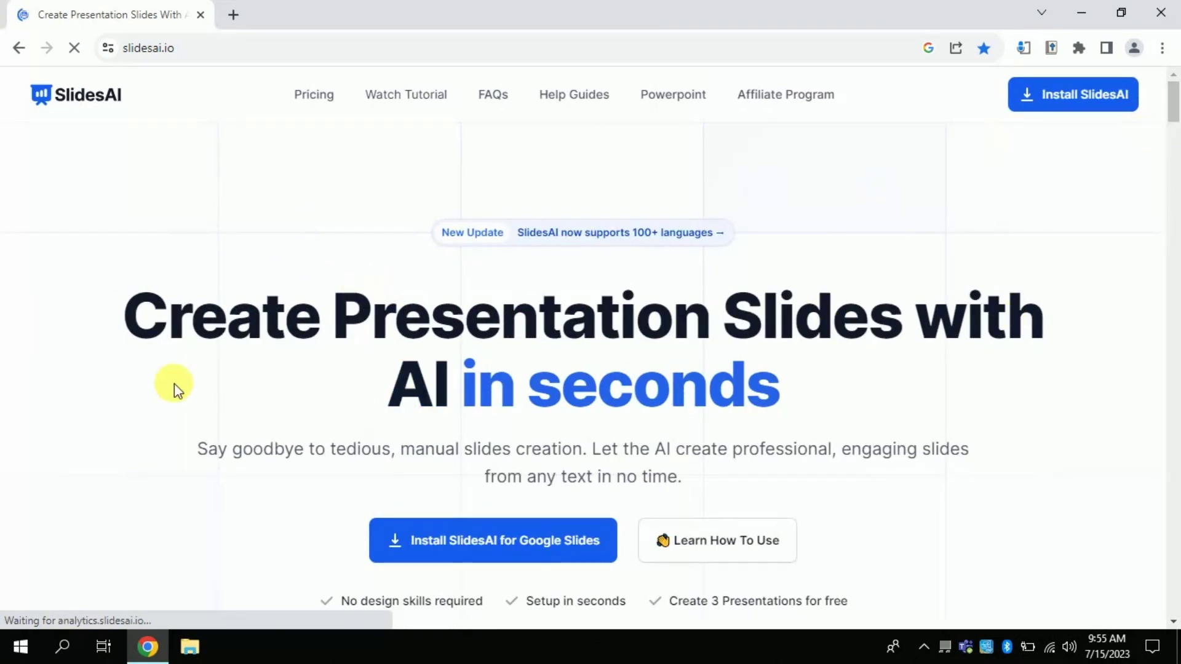
pyautogui.doubleClick(145, 322)
pyautogui.moveTo(598, 338); pyautogui.dragTo(888, 351)
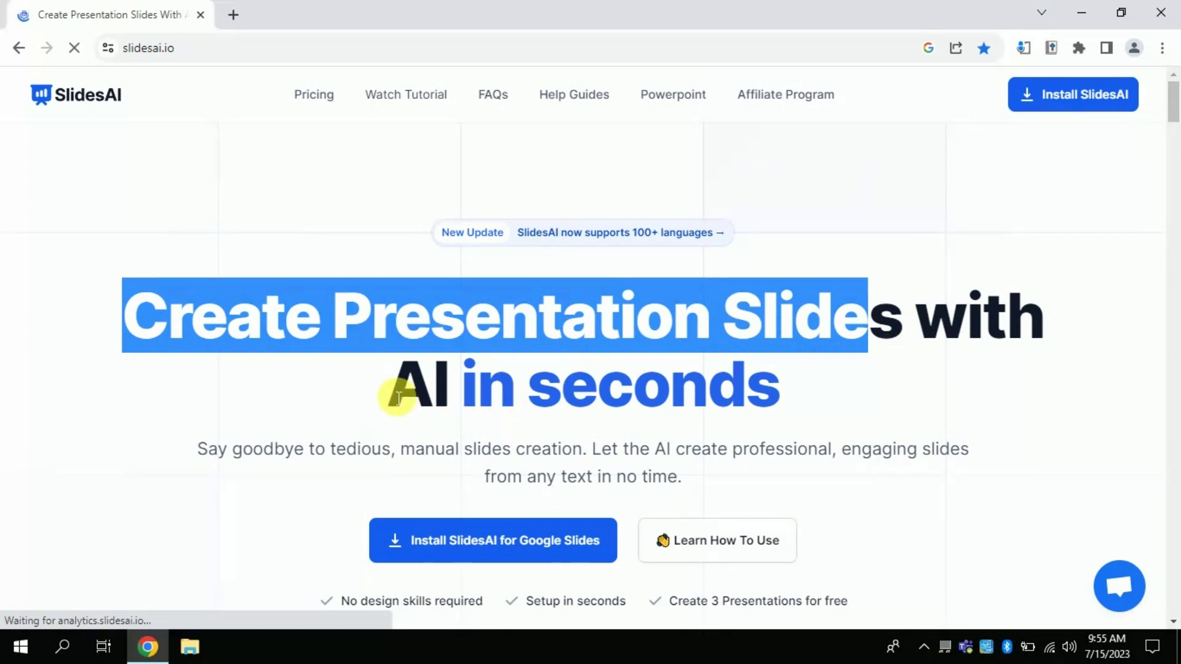
pyautogui.click(877, 406)
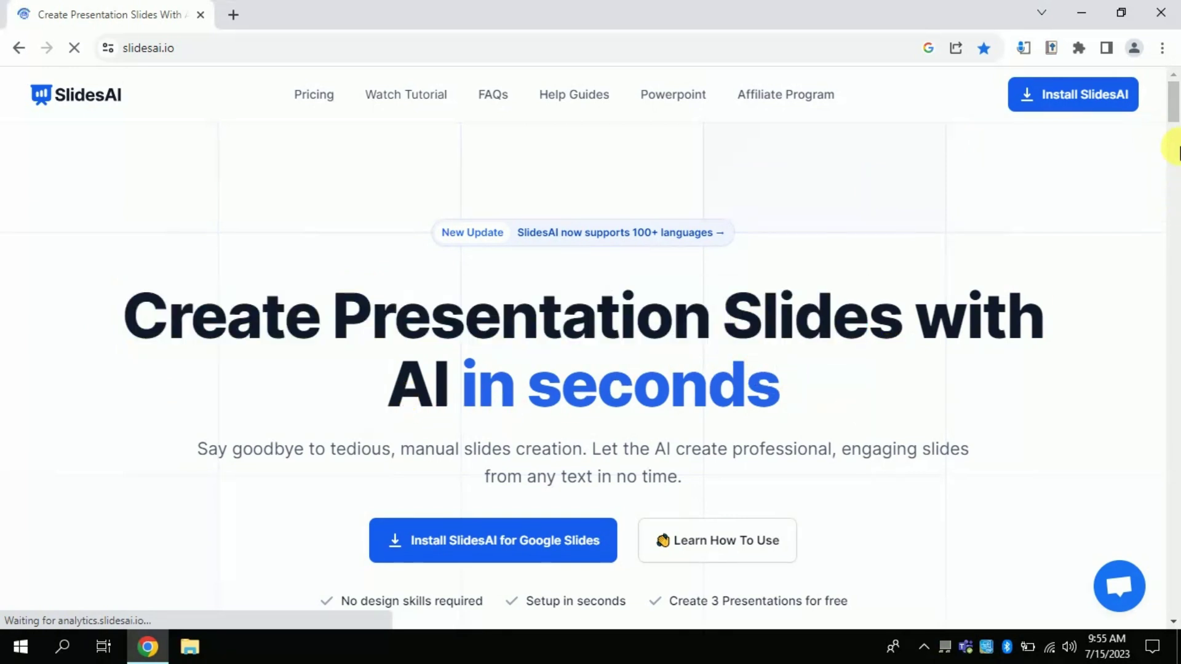
pyautogui.moveTo(1176, 130); pyautogui.dragTo(1174, 233)
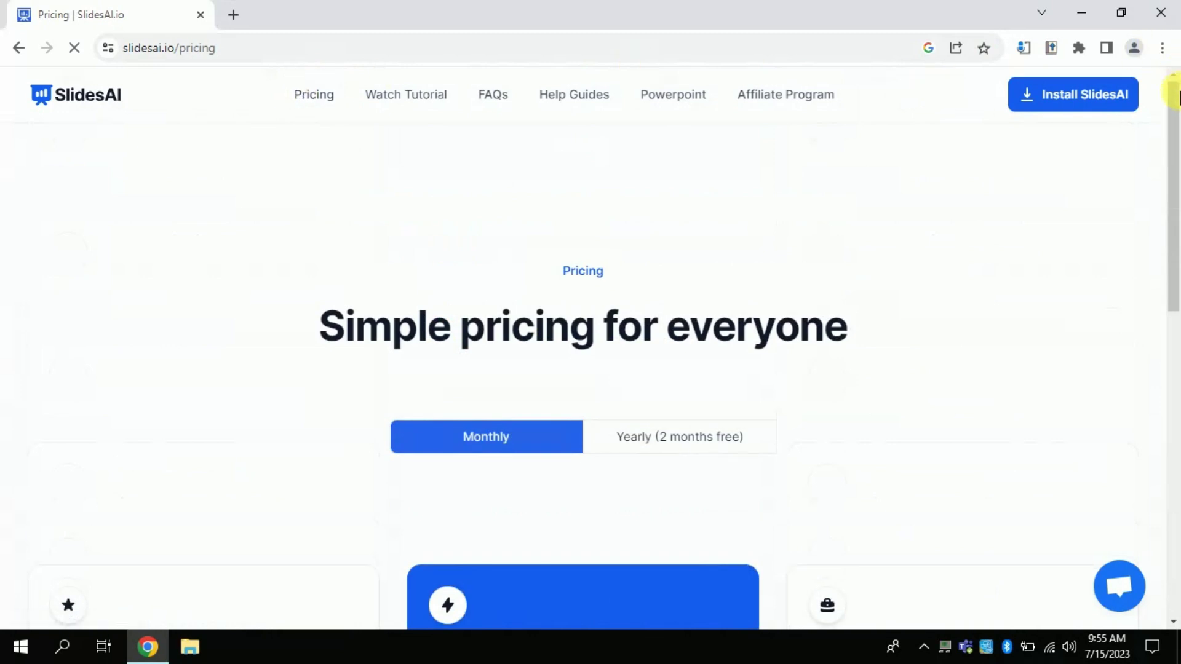
pyautogui.moveTo(1175, 112); pyautogui.dragTo(1175, 276)
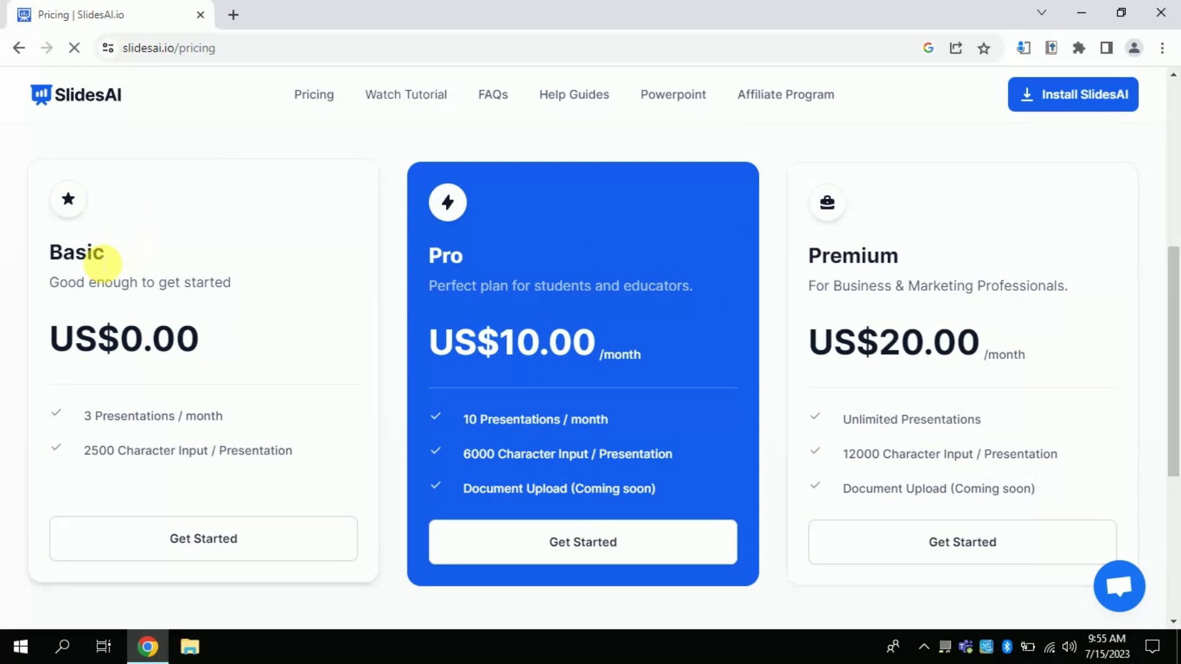
pyautogui.doubleClick(119, 262)
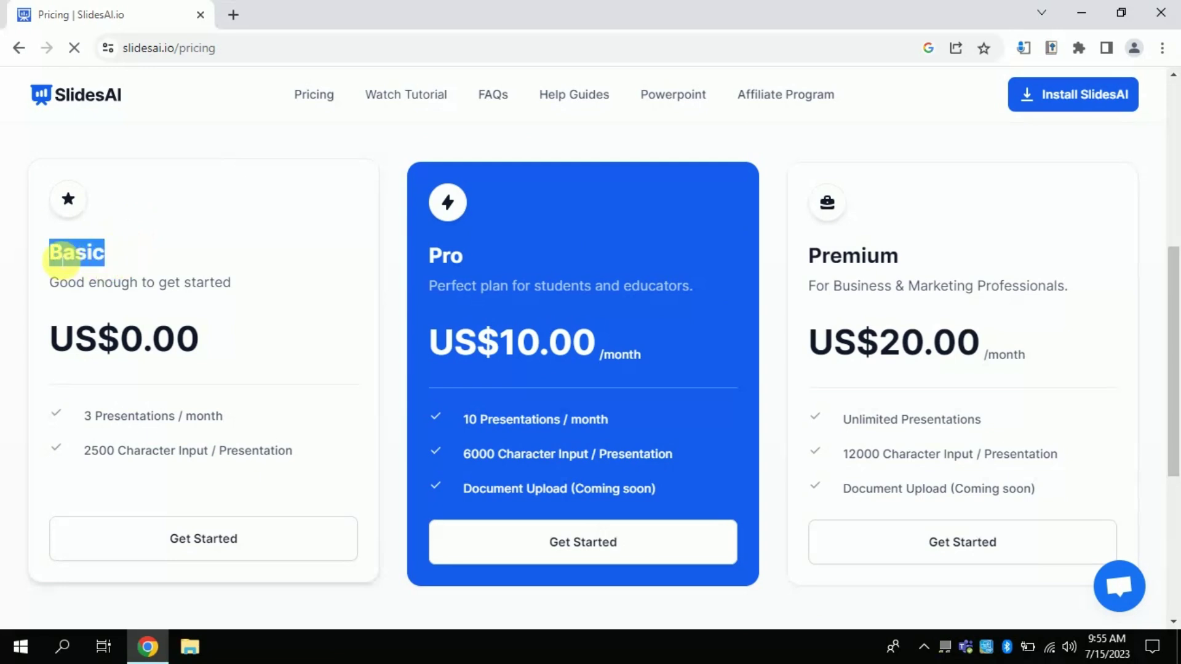
pyautogui.moveTo(207, 351); pyautogui.dragTo(63, 338)
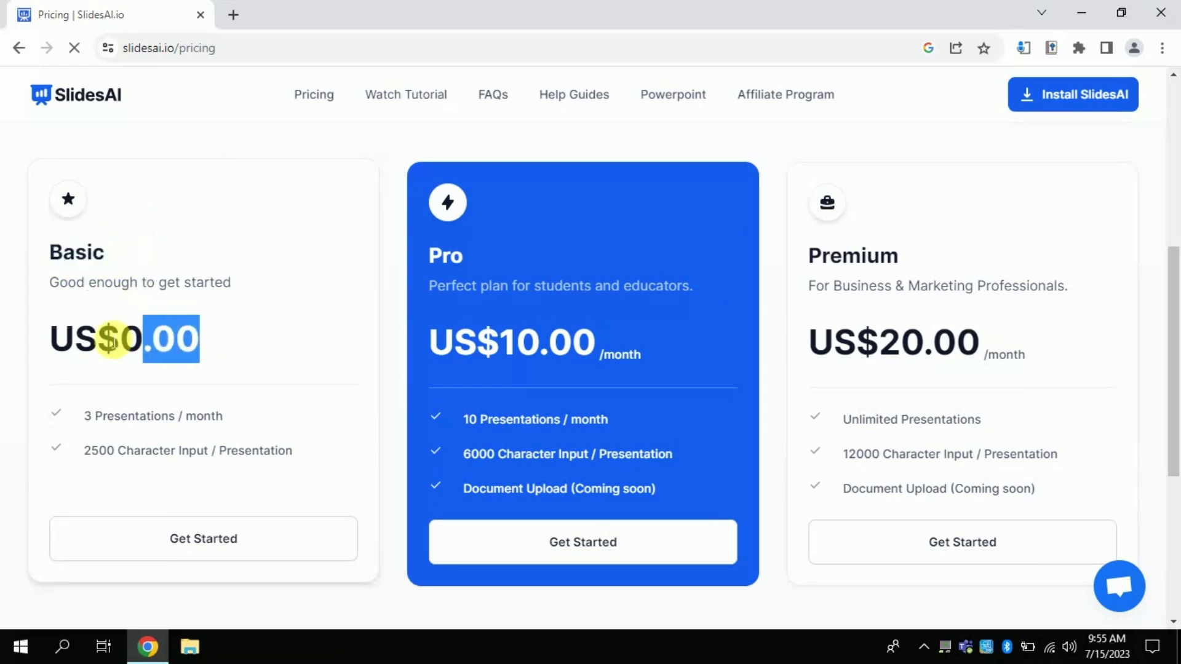
pyautogui.click(64, 339)
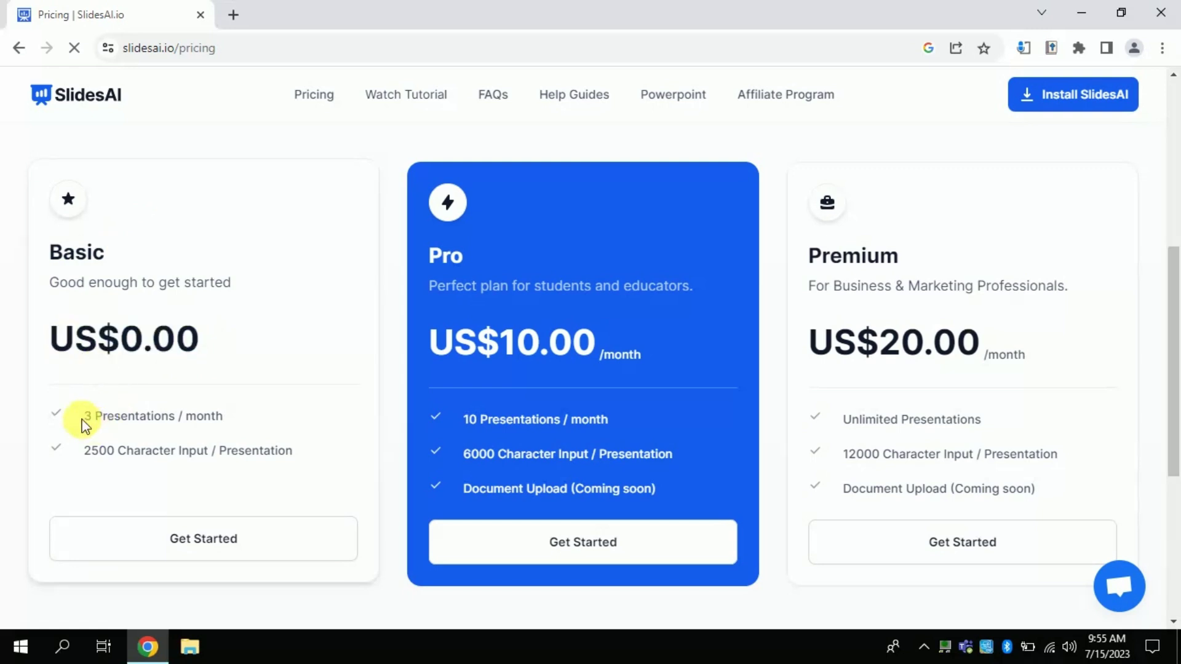
pyautogui.moveTo(153, 417); pyautogui.dragTo(171, 432)
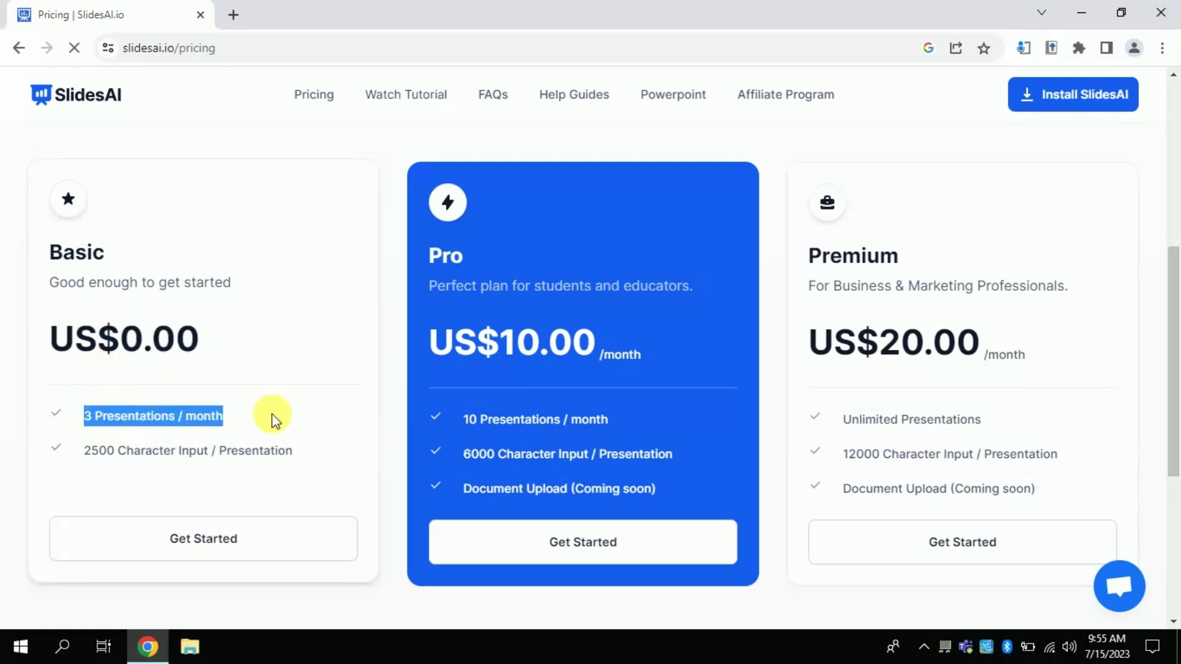
pyautogui.click(186, 427)
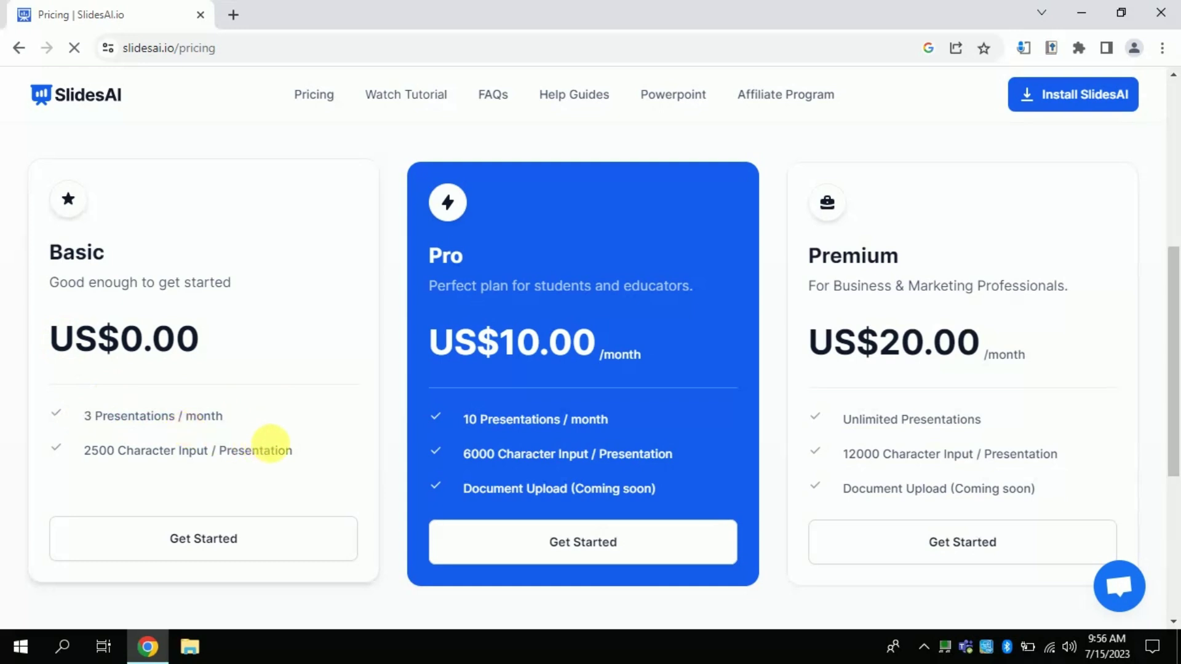
pyautogui.moveTo(298, 460); pyautogui.dragTo(106, 471)
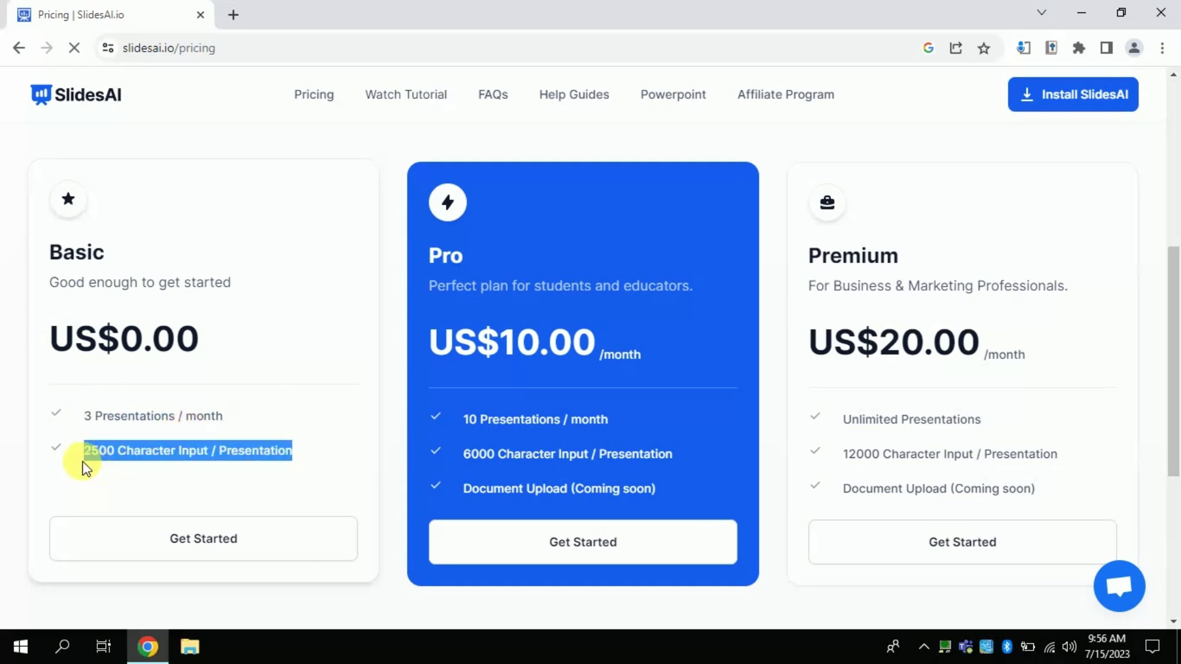
pyautogui.click(82, 462)
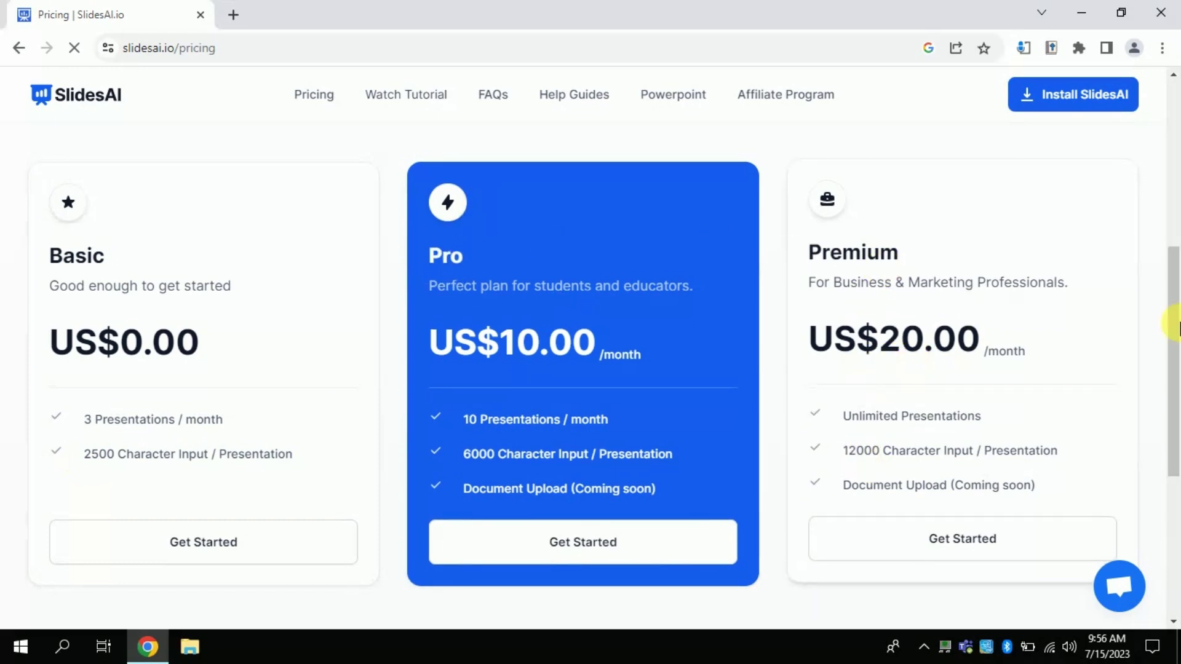
pyautogui.moveTo(1174, 318); pyautogui.dragTo(1174, 61)
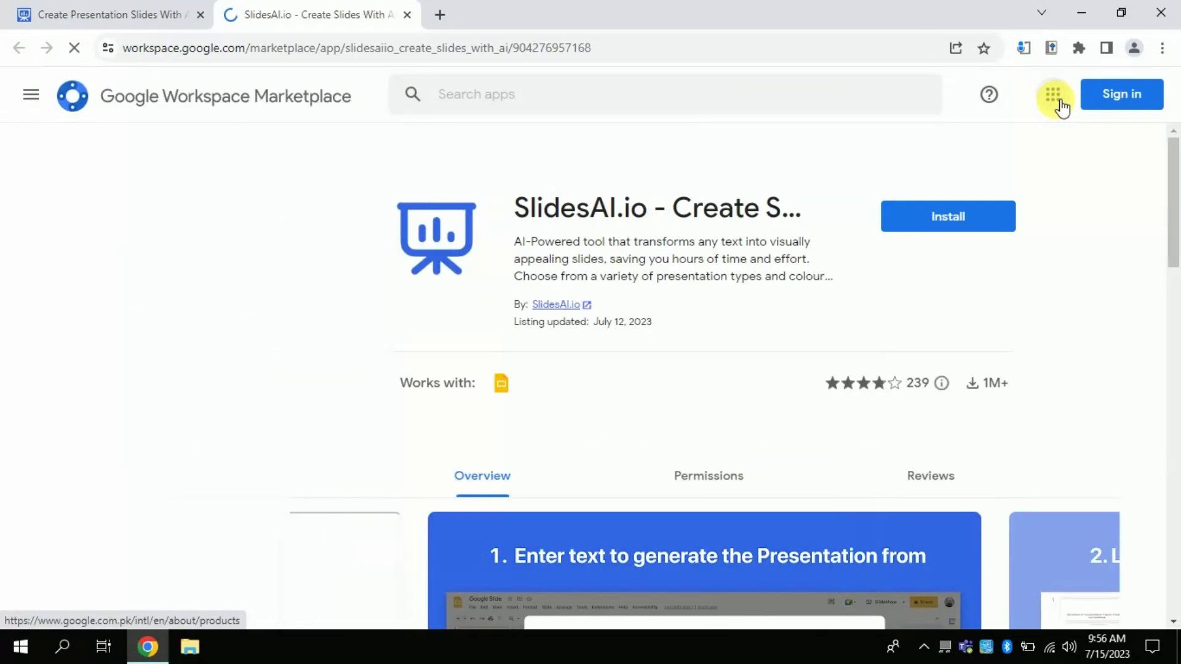
pyautogui.moveTo(1173, 145)
pyautogui.mouseDown()
pyautogui.moveTo(1176, 191)
pyautogui.moveTo(1175, 180)
pyautogui.mouseUp()
# - Sign in with the Google account and install SlidesAI.io, granting its permissions
pyautogui.click(959, 228)
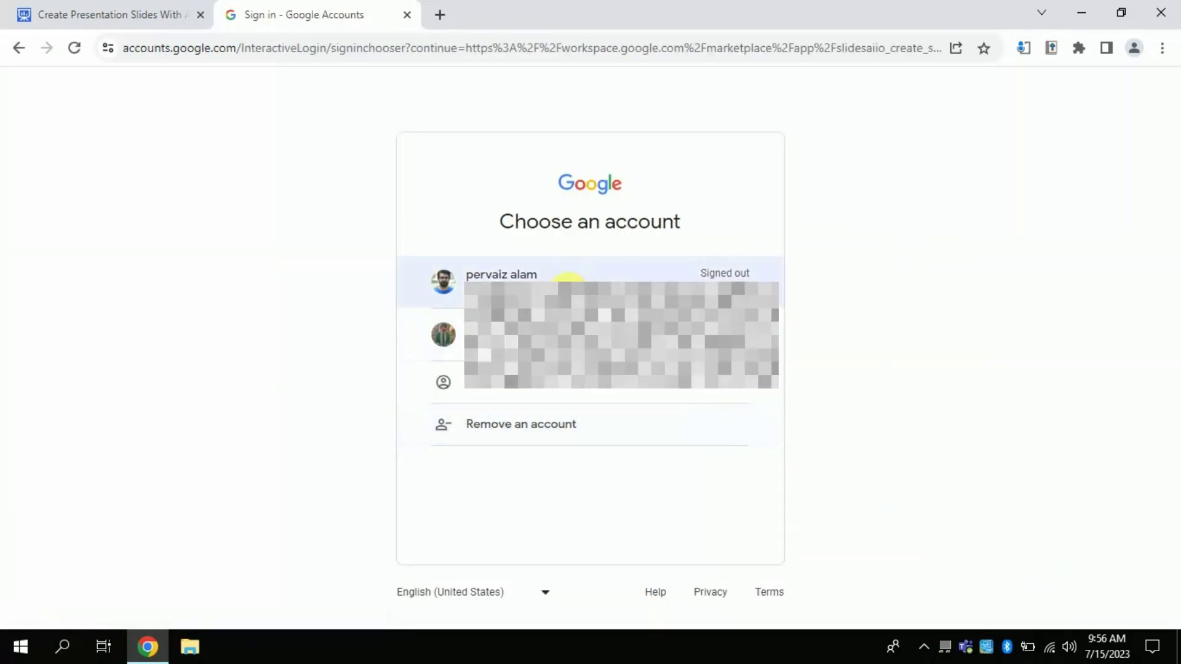
pyautogui.click(568, 278)
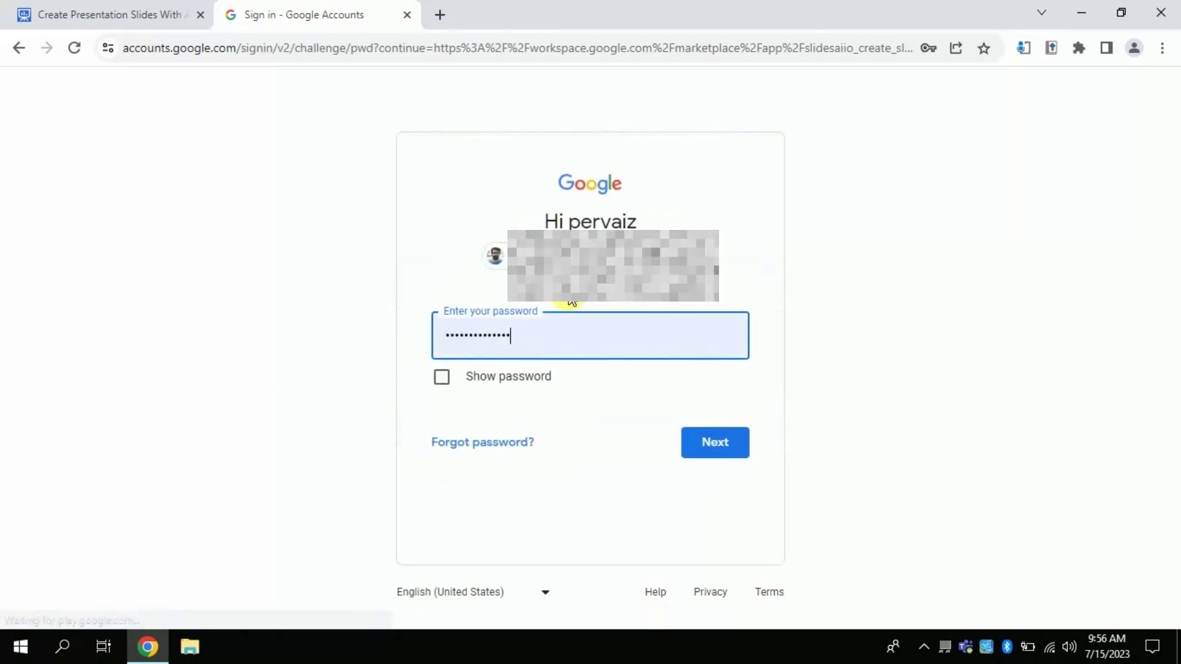
pyautogui.click(708, 442)
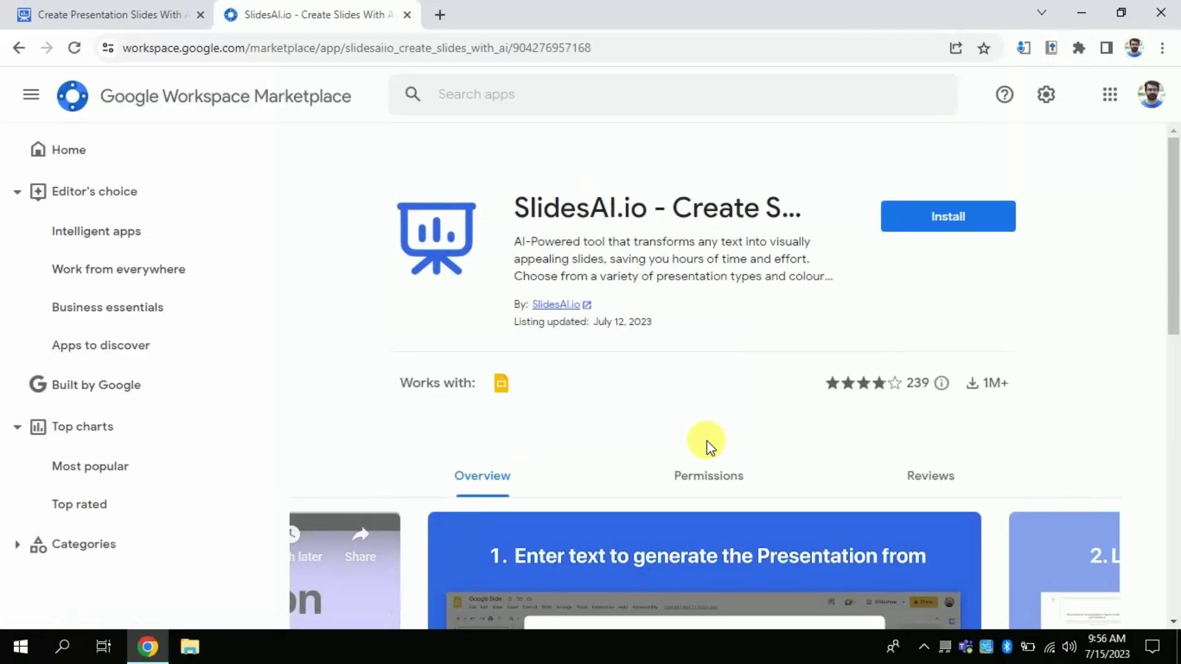
pyautogui.click(935, 221)
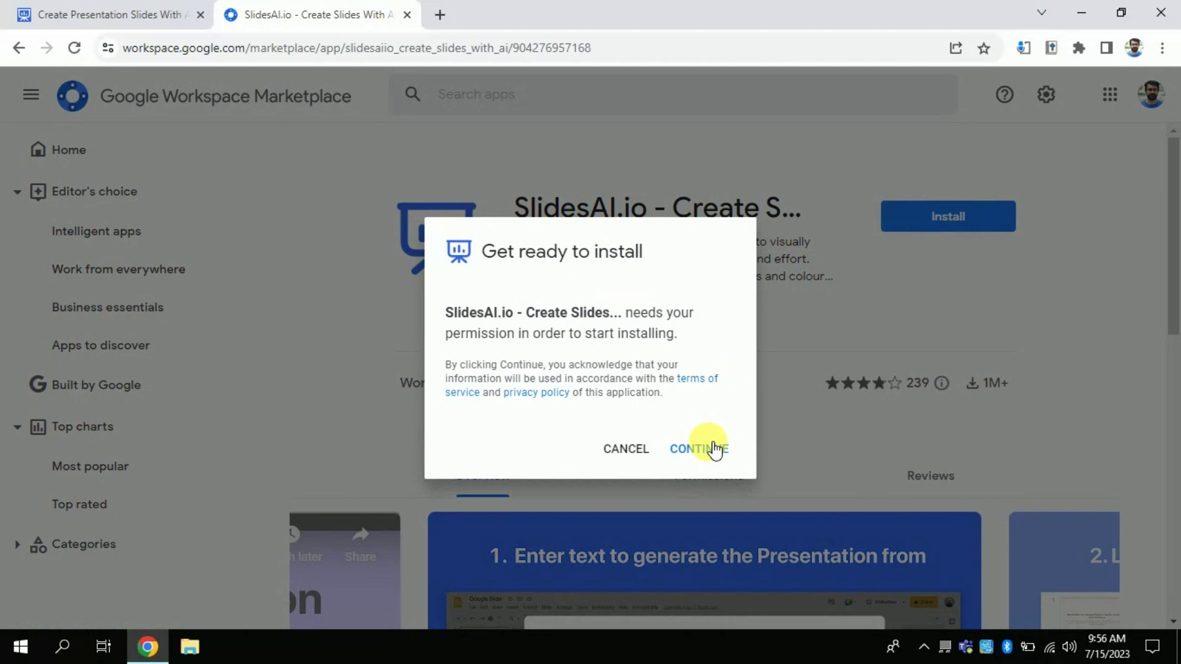
pyautogui.click(714, 449)
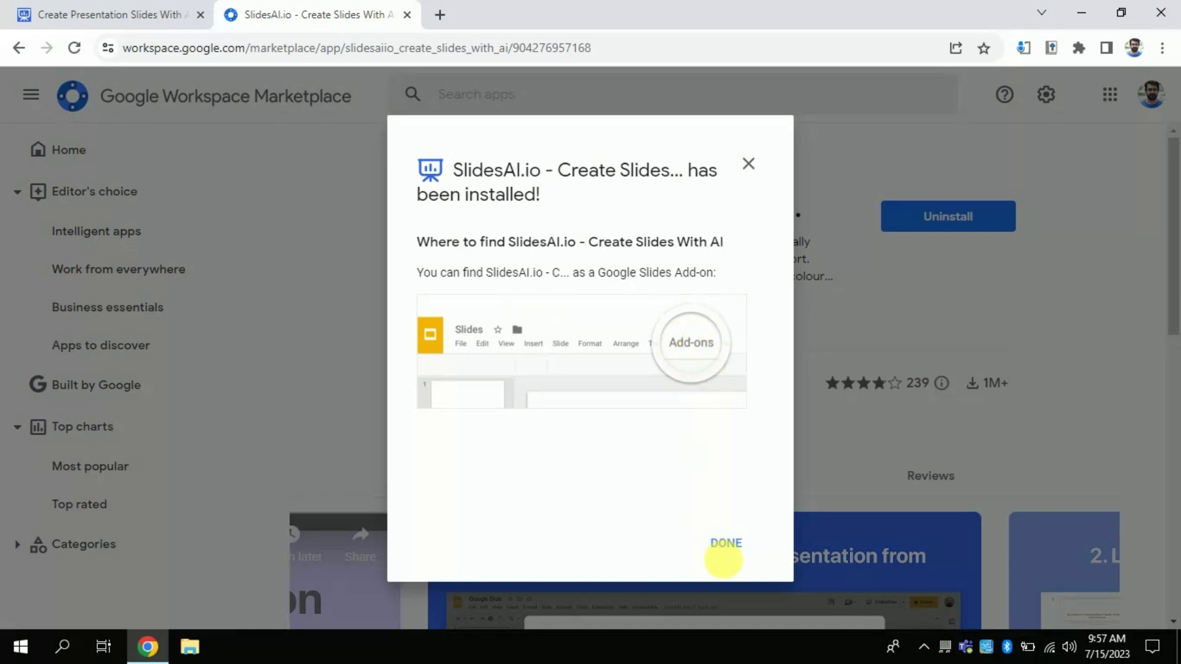
# - Launch Slides from the Google apps grid and create a Blank presentation
pyautogui.click(730, 545)
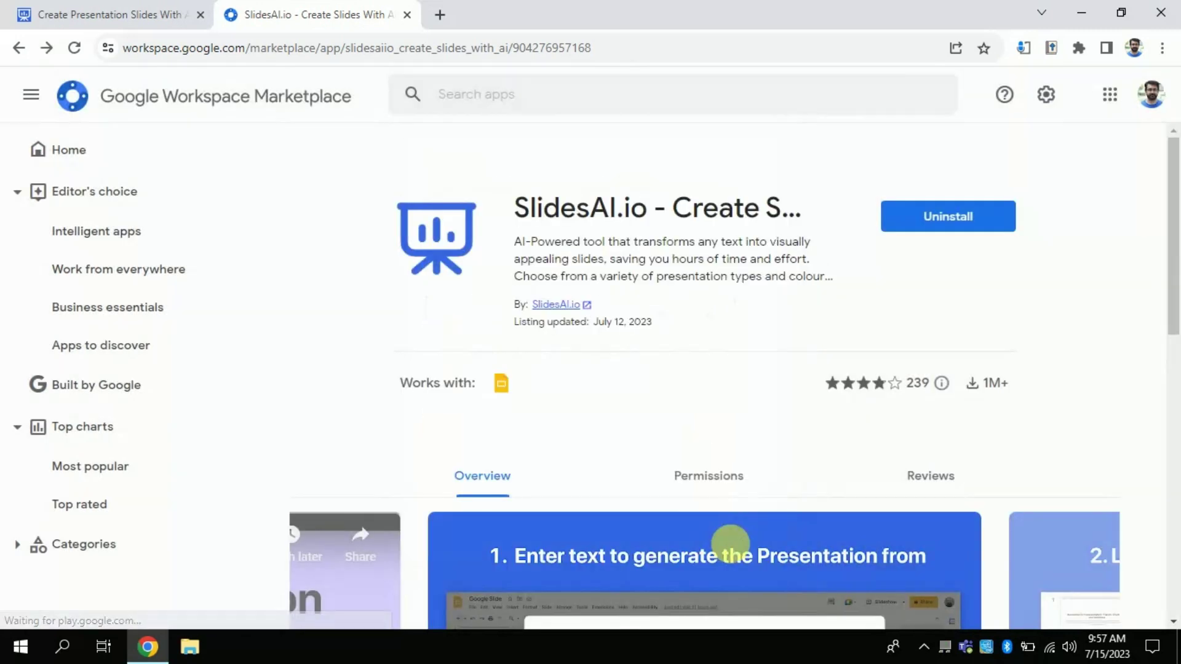
pyautogui.click(1098, 123)
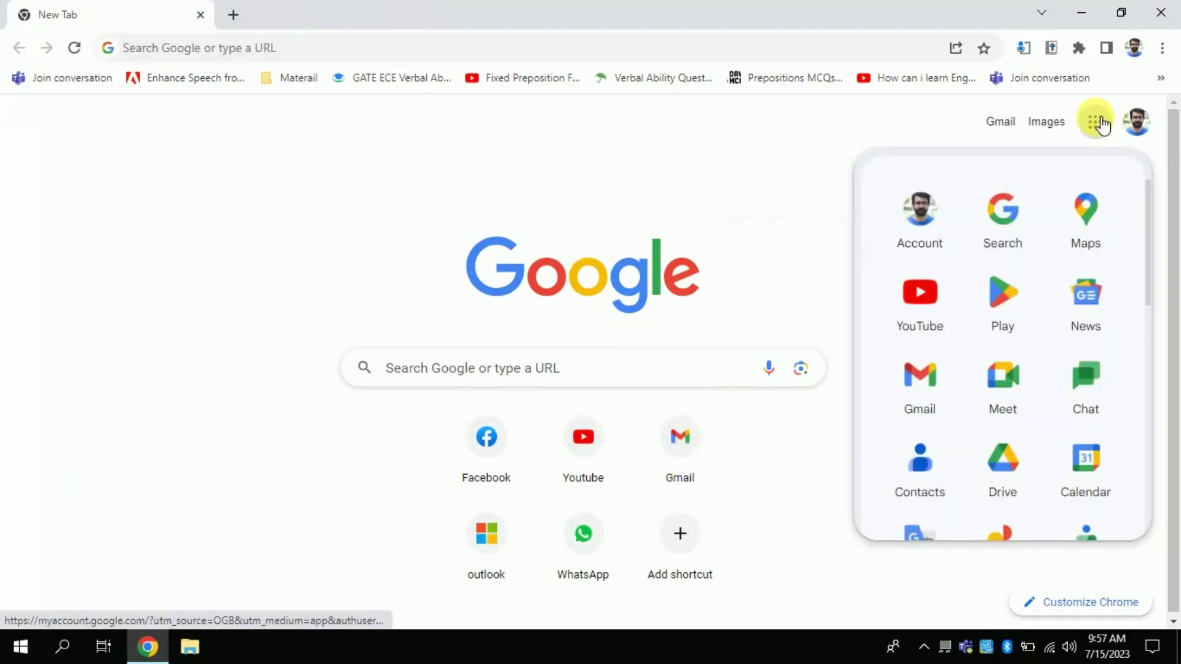
pyautogui.scroll(-1, 1148, 291)
pyautogui.scroll(-3, 1144, 351)
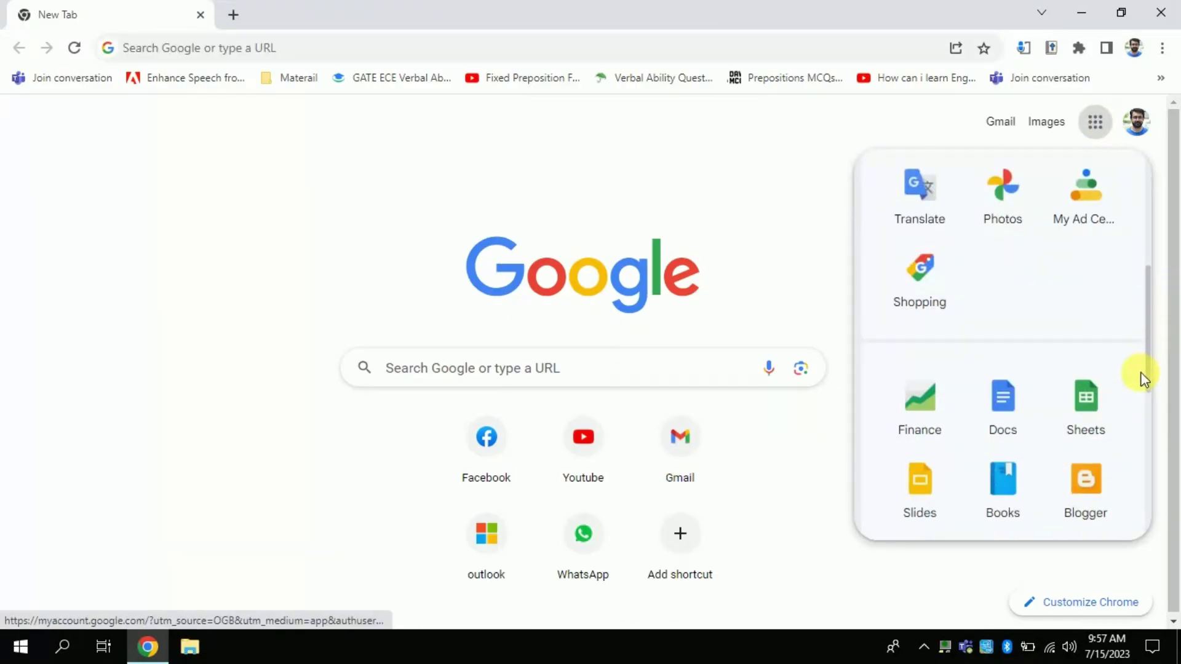
pyautogui.scroll(-2, 1144, 396)
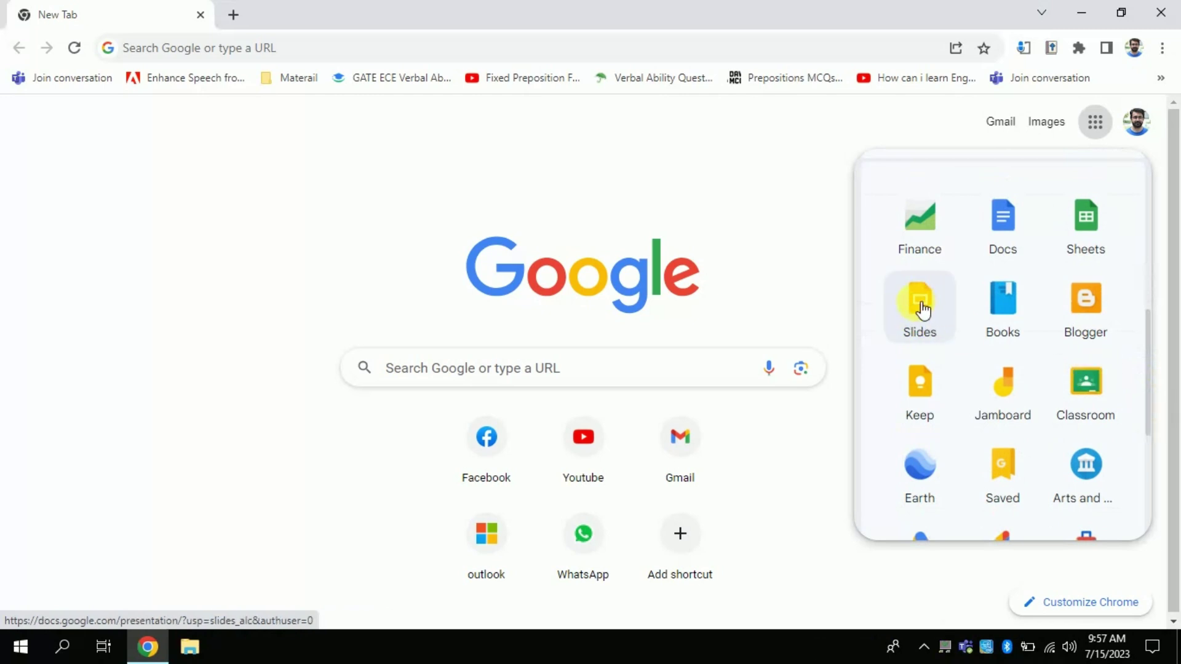
pyautogui.click(918, 298)
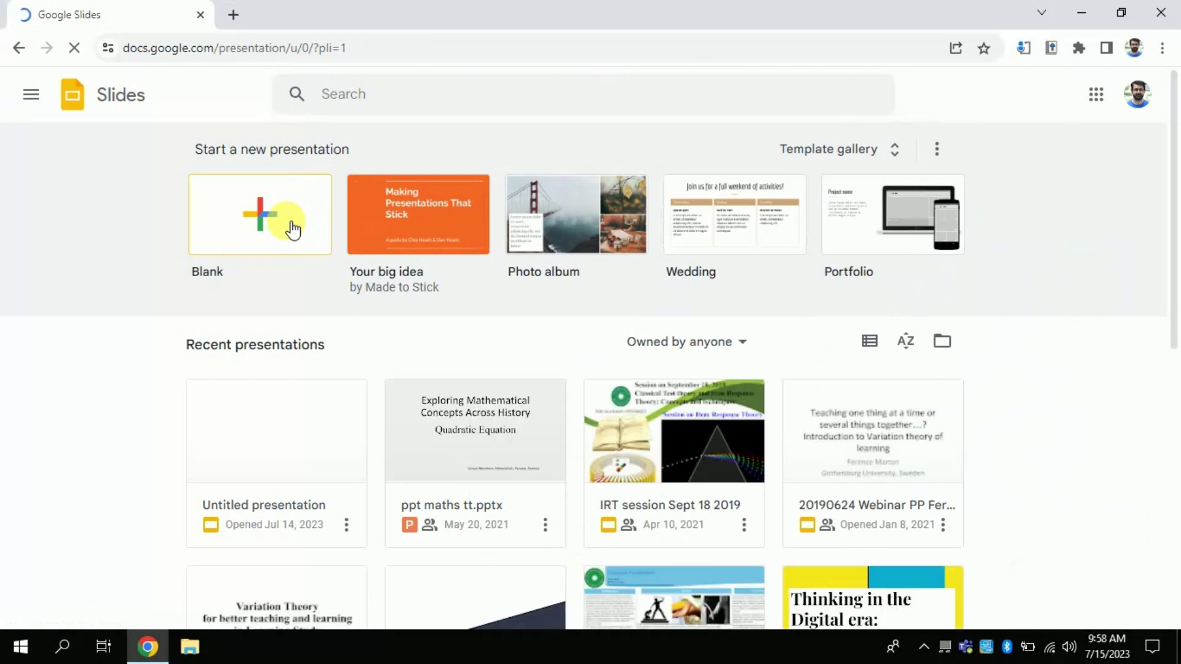
pyautogui.click(265, 232)
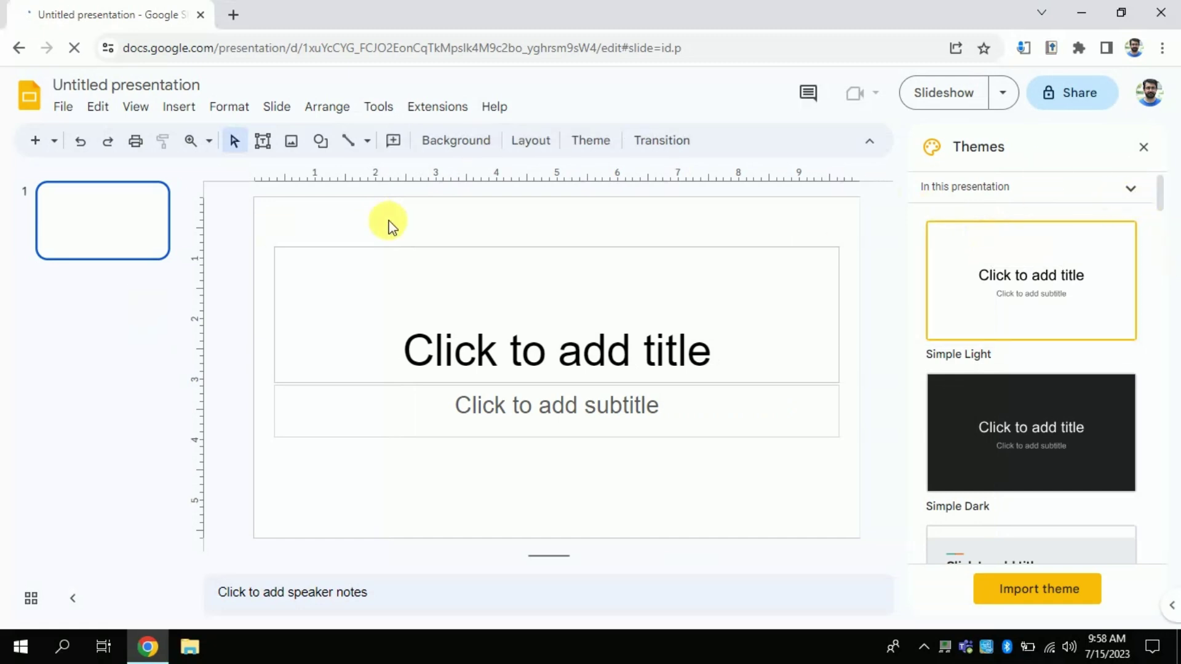
# - Launch Generate Slides from Extensions > SlidesAI.io - Create Slides With AI
pyautogui.click(453, 115)
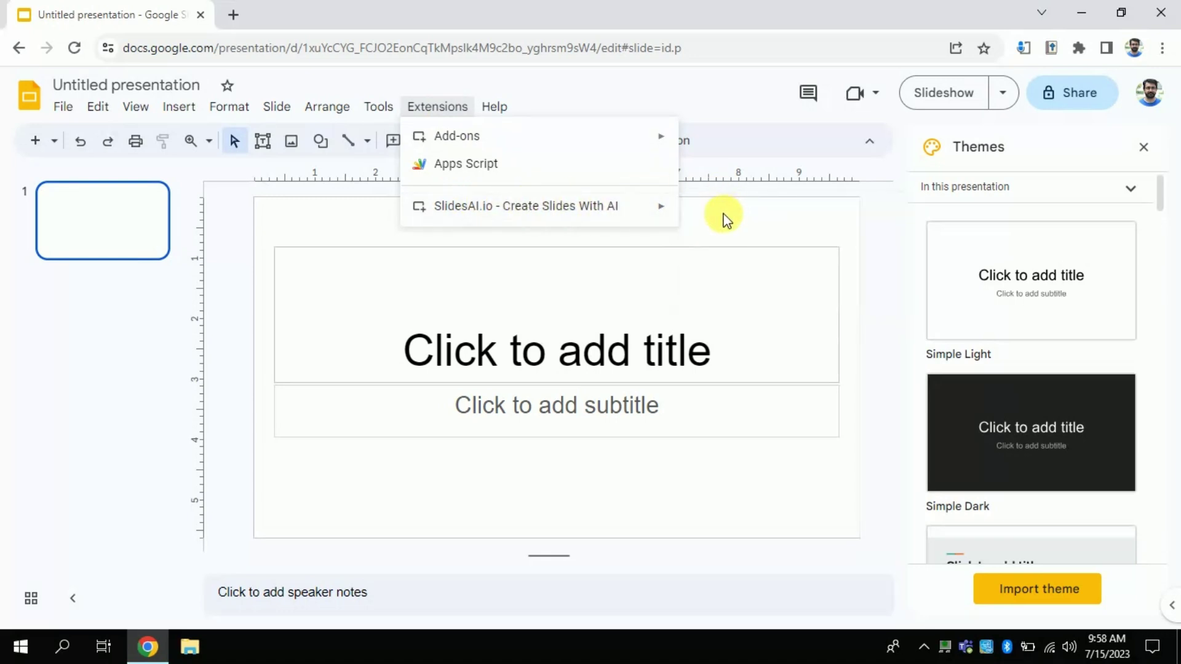
pyautogui.moveTo(526, 205)
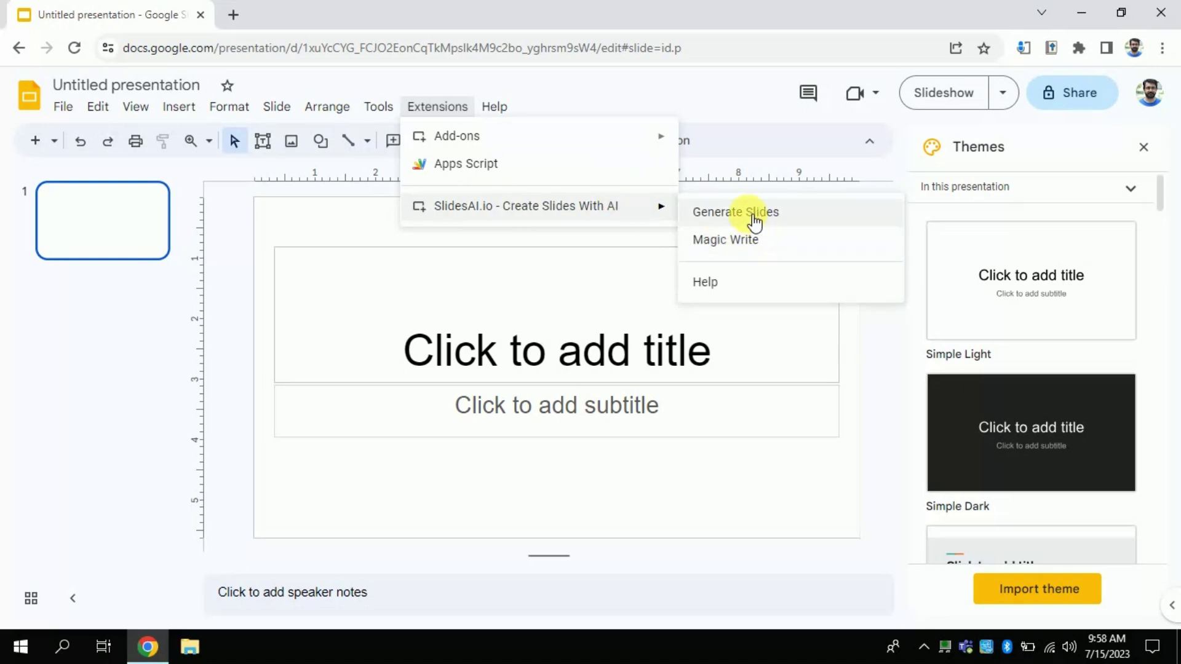
pyautogui.click(755, 219)
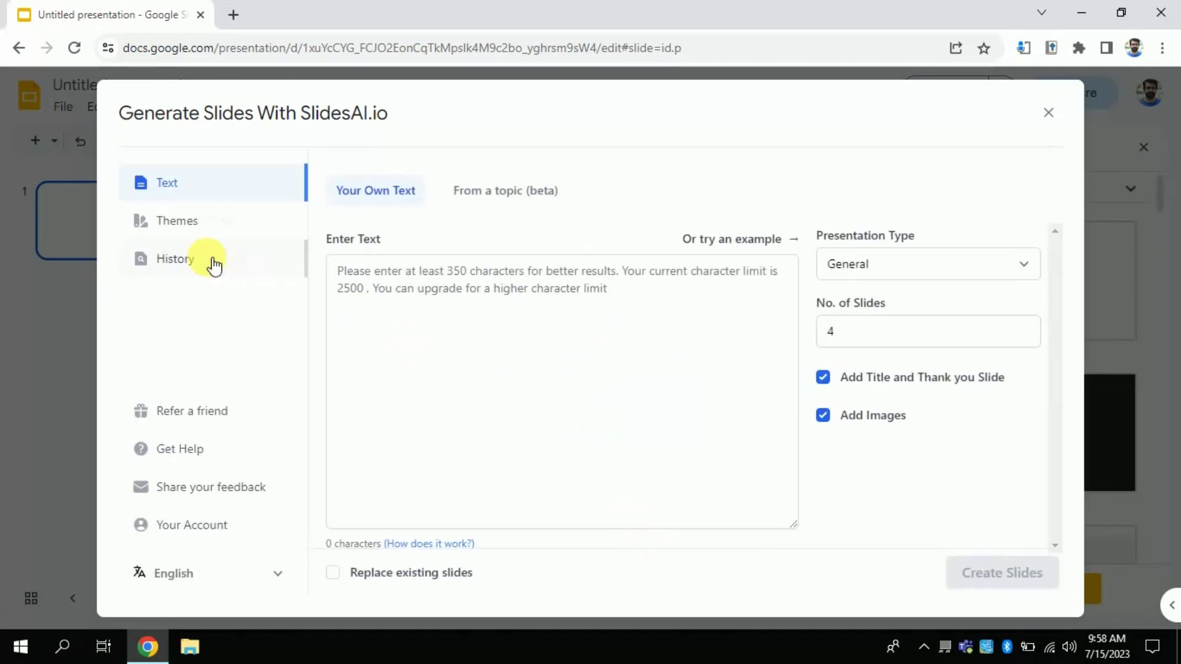
# - Pick the Blue Opulence theme in SlidesAI and return to the Text form
pyautogui.click(189, 219)
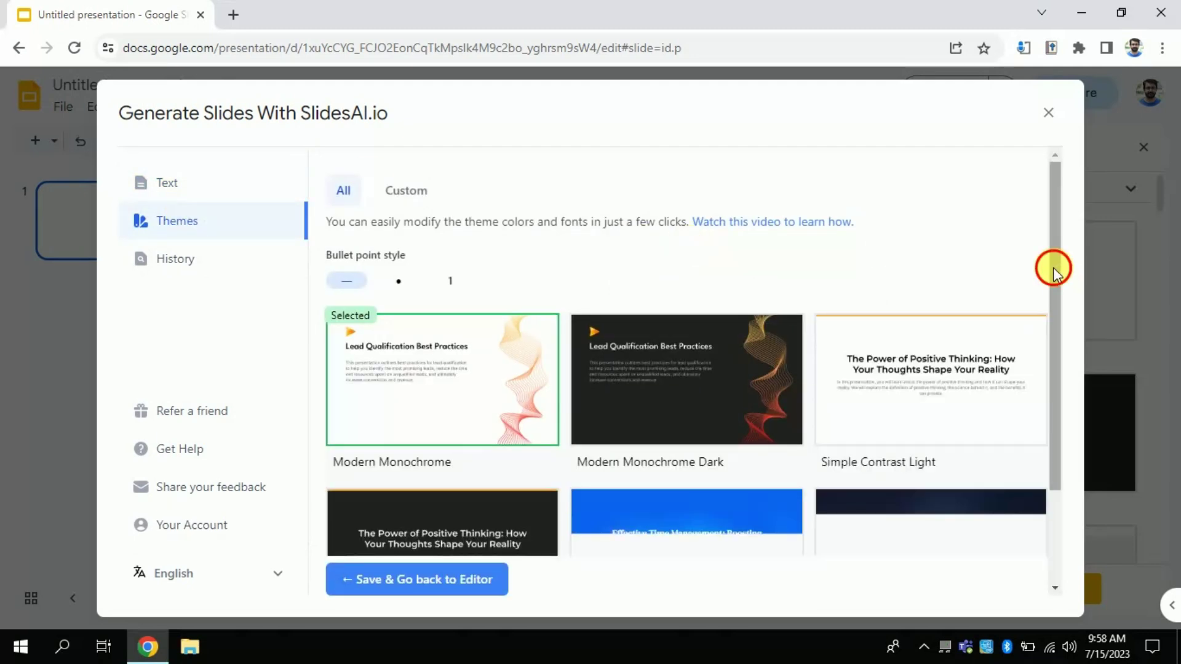
pyautogui.moveTo(1053, 267); pyautogui.dragTo(1037, 407)
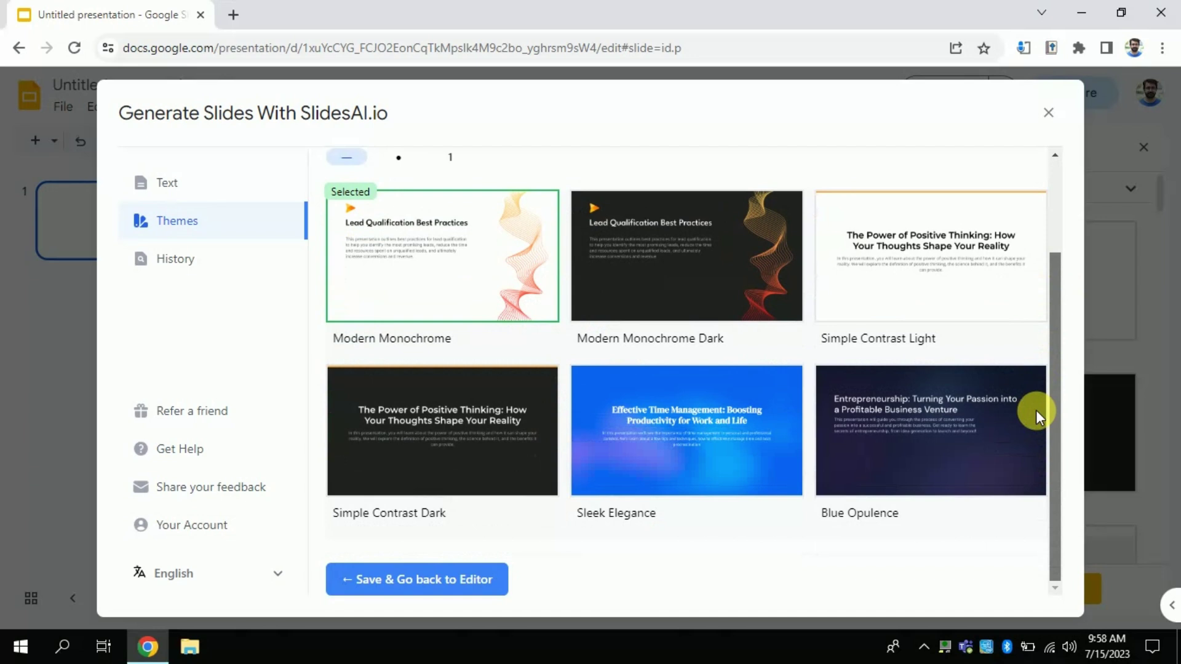
pyautogui.scroll(1, 1043, 370)
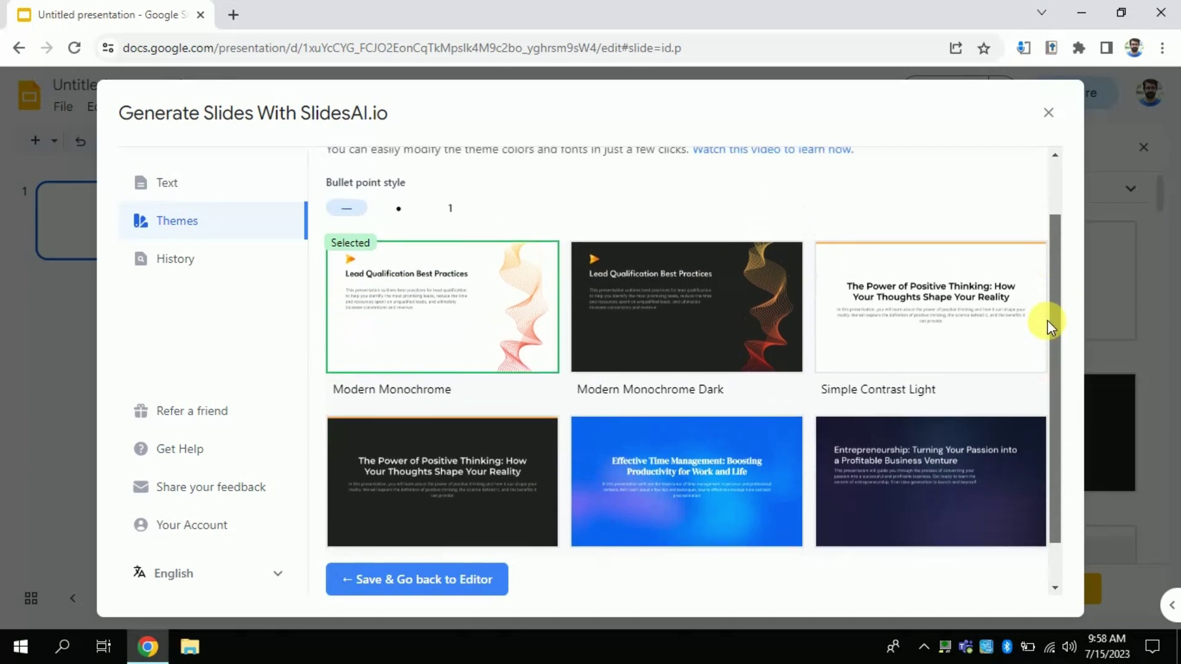
pyautogui.scroll(-1, 1054, 324)
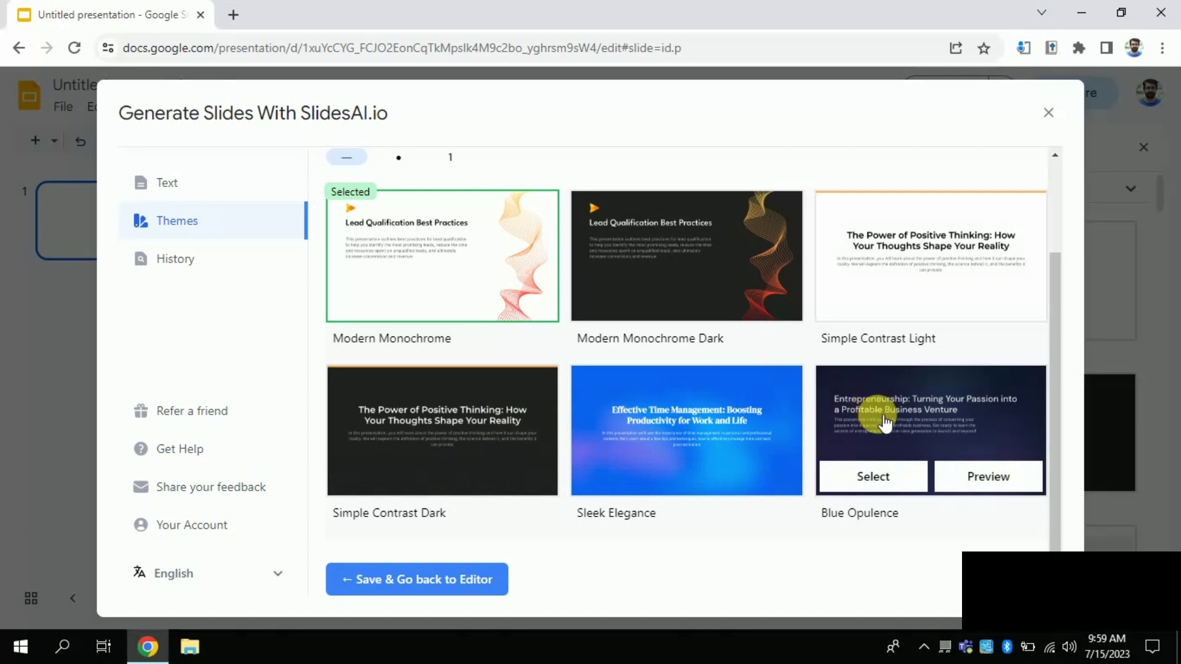
pyautogui.click(921, 477)
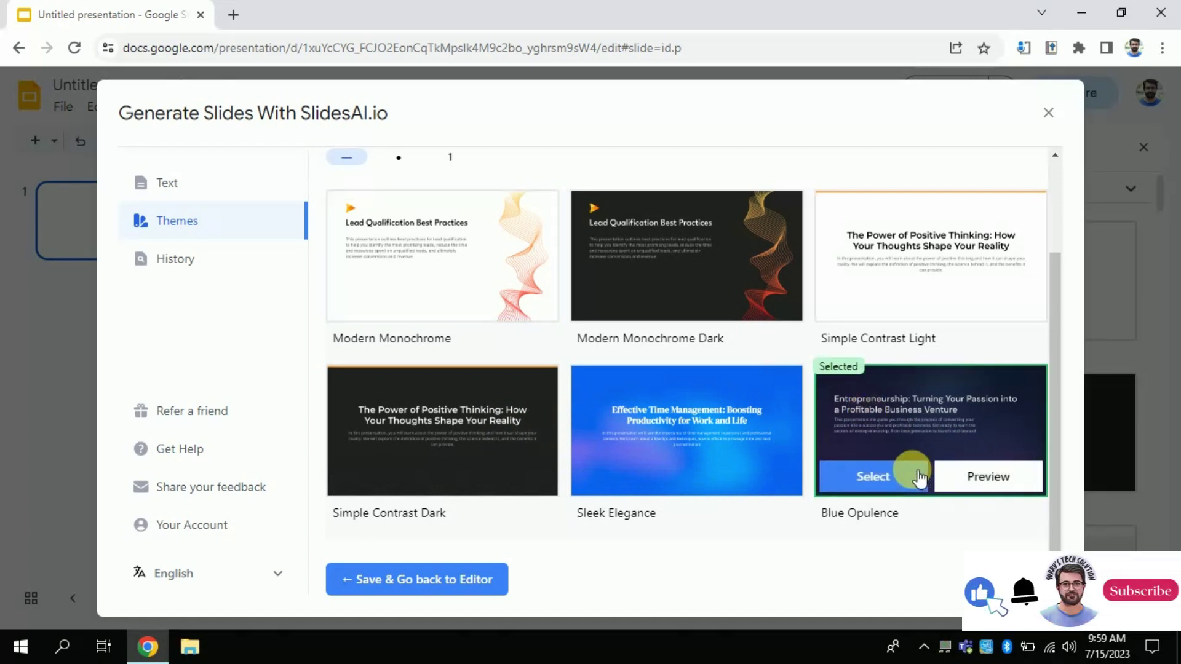
pyautogui.click(167, 185)
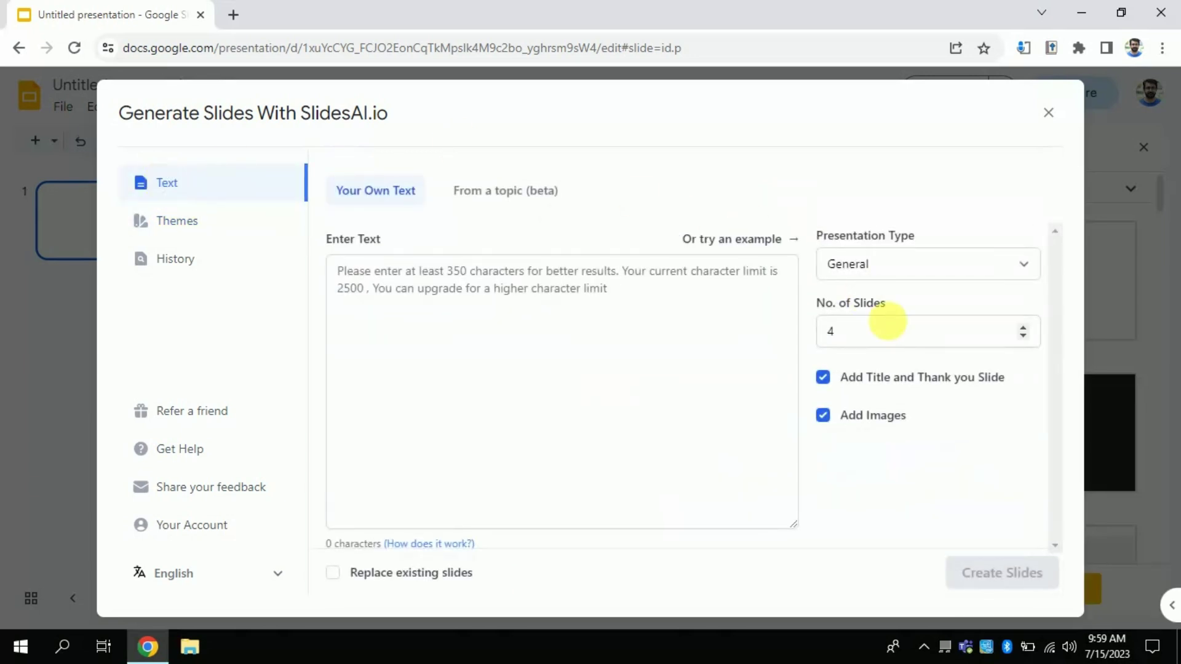
pyautogui.moveTo(928, 332)
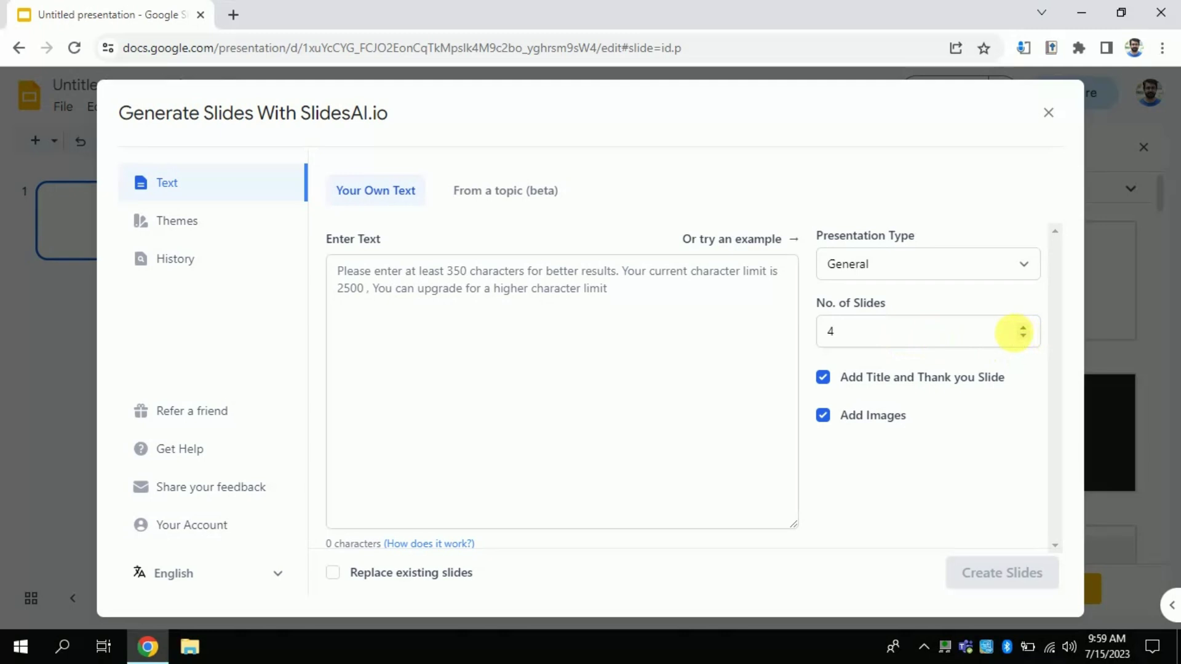
# - Set the presentation type and 8 slides, and load the Guide on Lead Qualification example
pyautogui.click(982, 268)
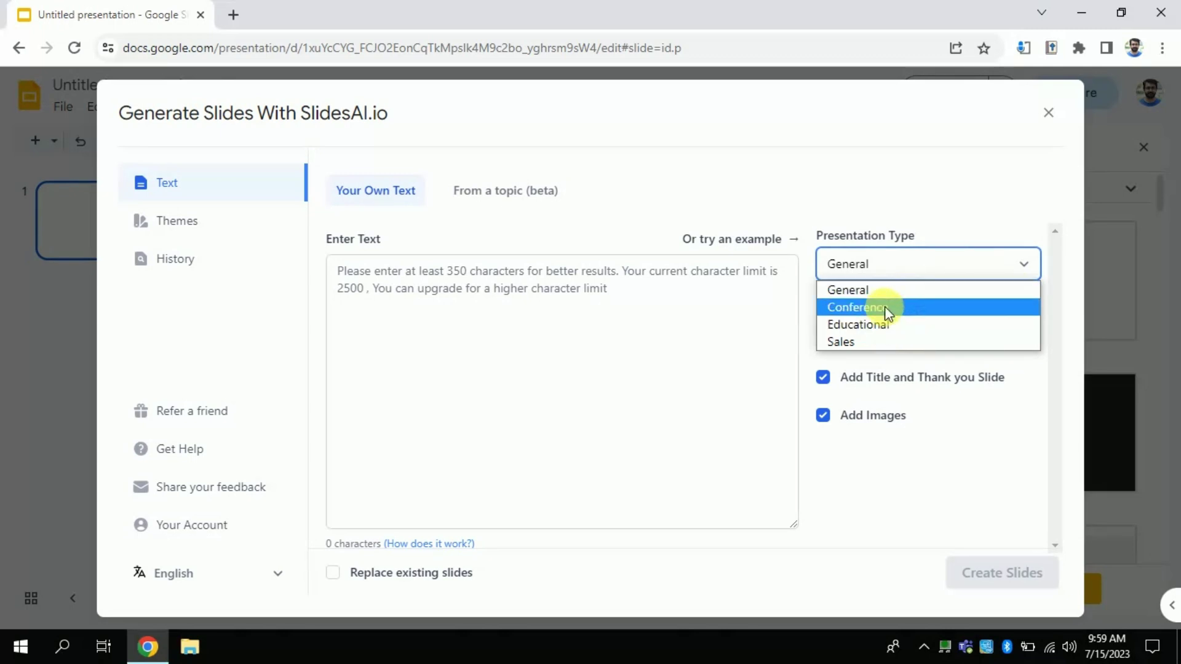
pyautogui.click(702, 412)
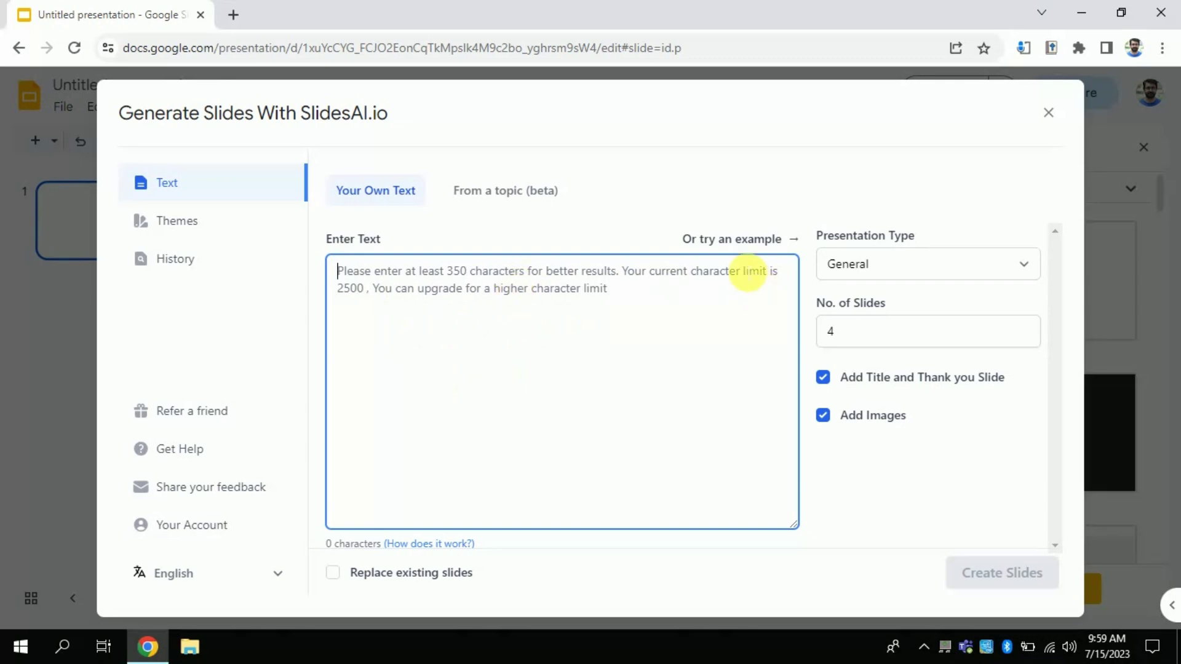
pyautogui.click(735, 242)
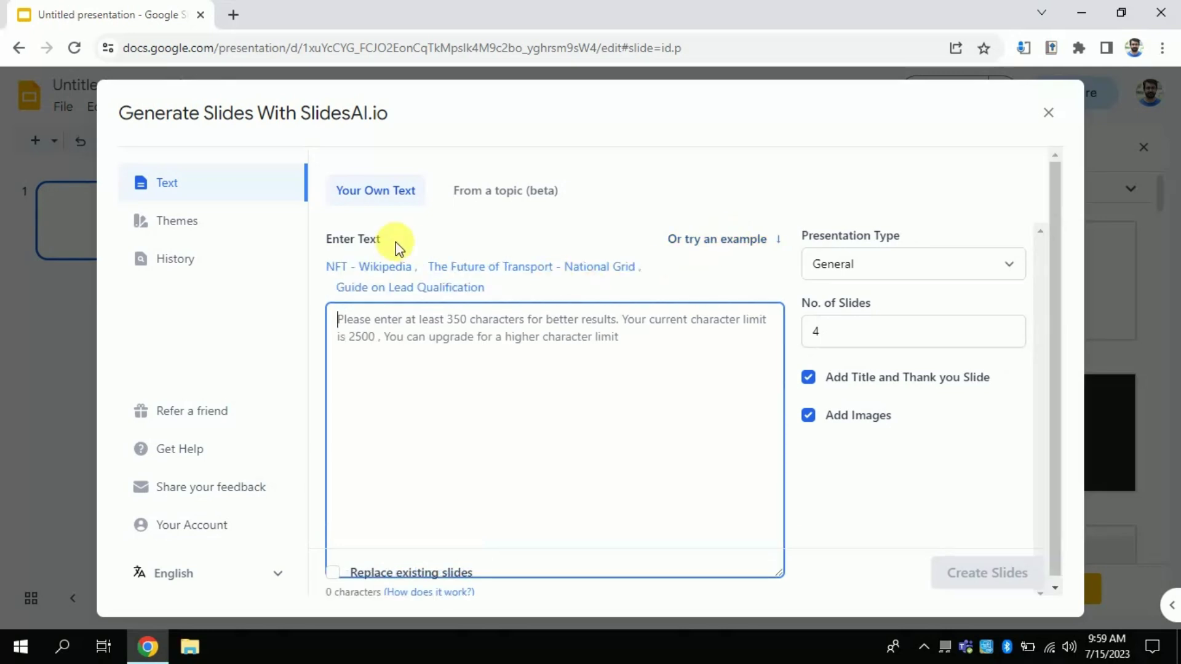
pyautogui.moveTo(913, 331)
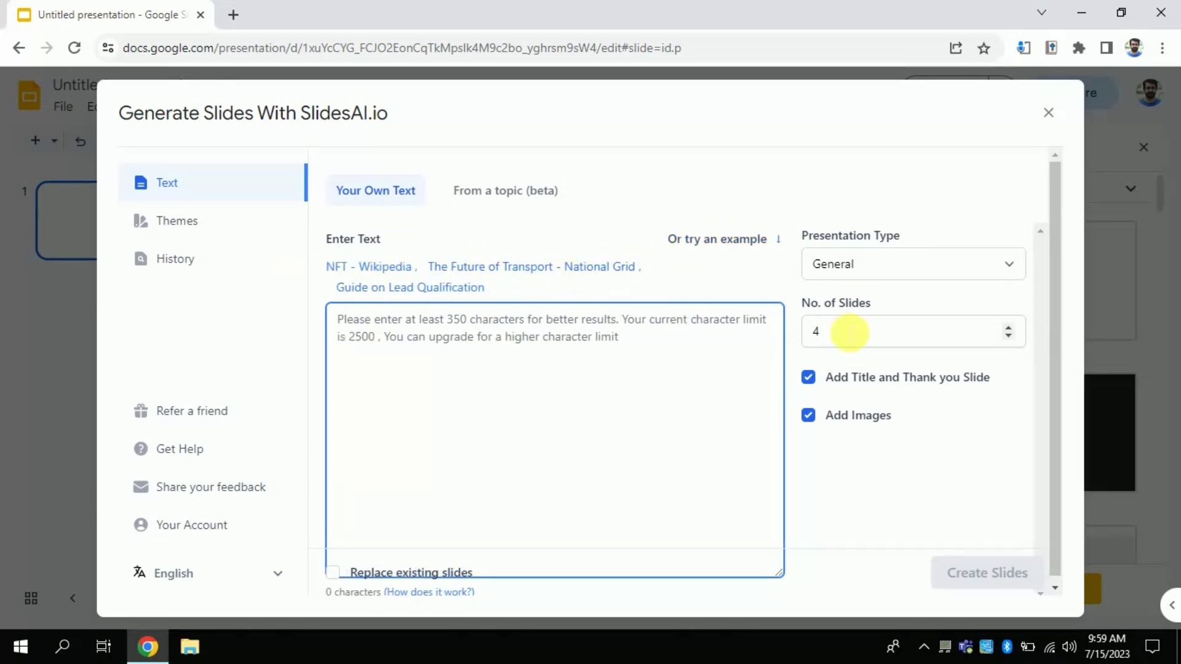
pyautogui.click(1009, 328)
pyautogui.click(1008, 330)
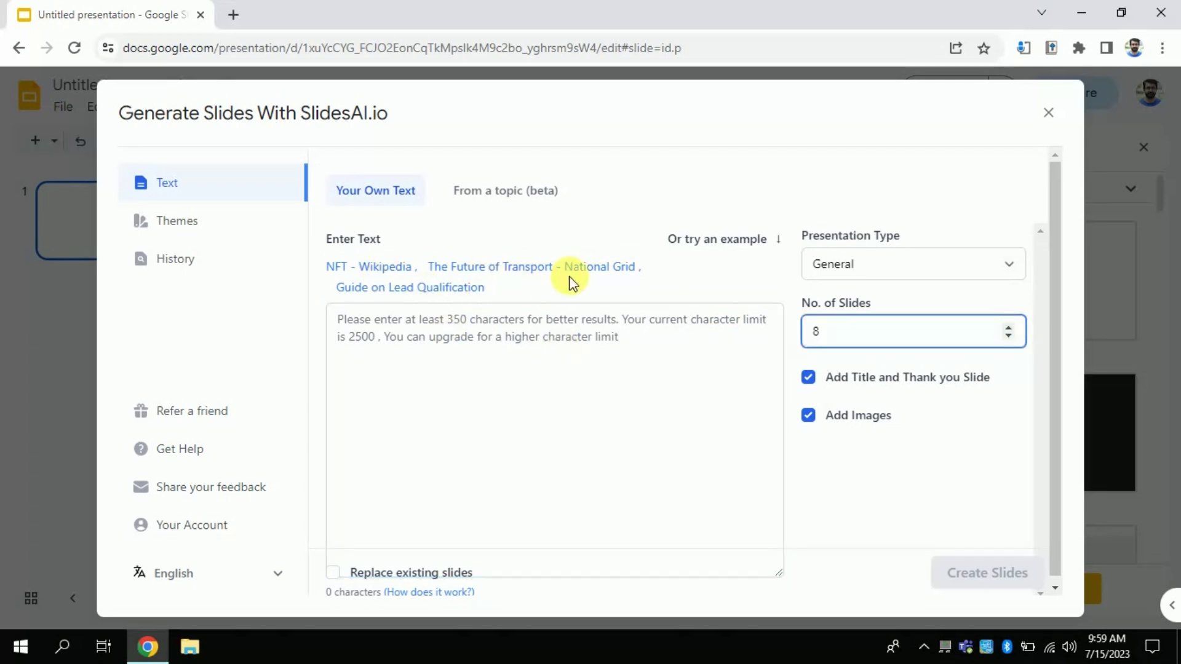
pyautogui.click(427, 295)
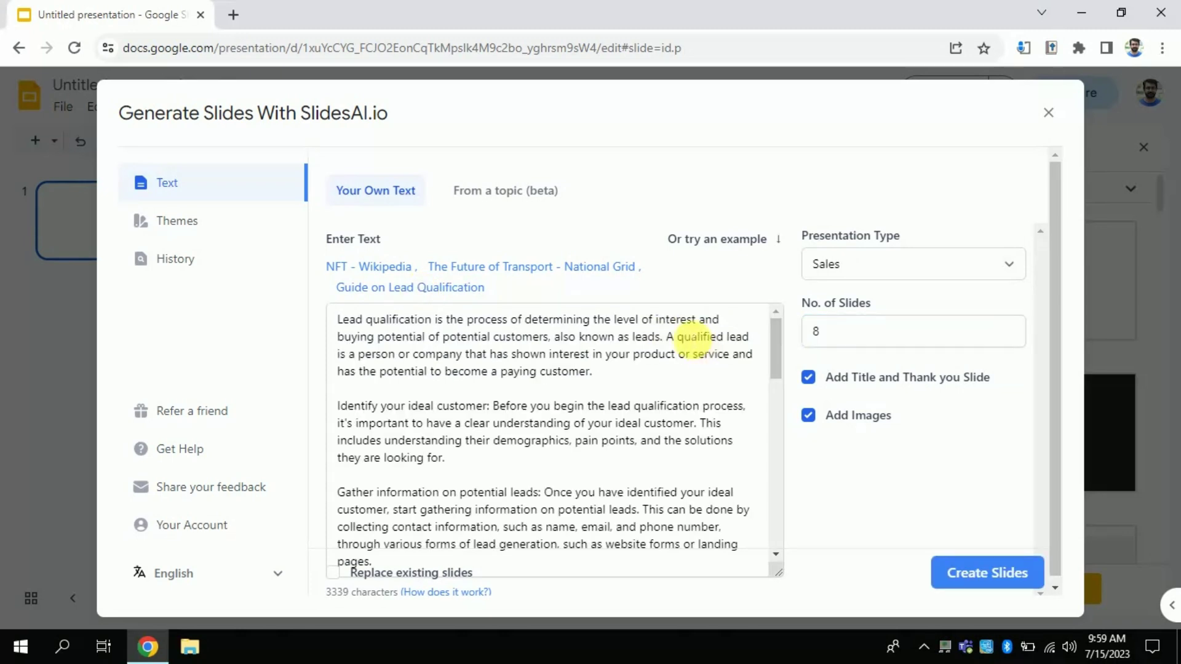
pyautogui.moveTo(774, 365)
pyautogui.mouseDown()
pyautogui.moveTo(775, 520)
pyautogui.moveTo(770, 334)
pyautogui.mouseUp()
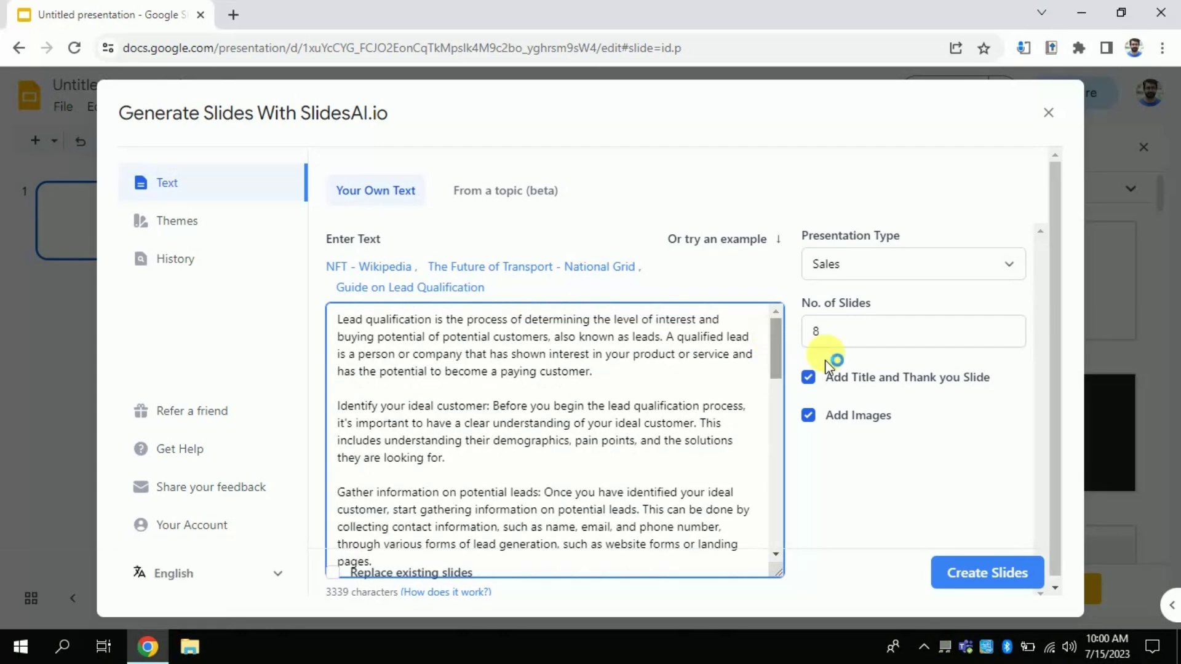
# - Run Create Slides, then close the SlidesAI dialog to reveal the generated deck
pyautogui.click(976, 578)
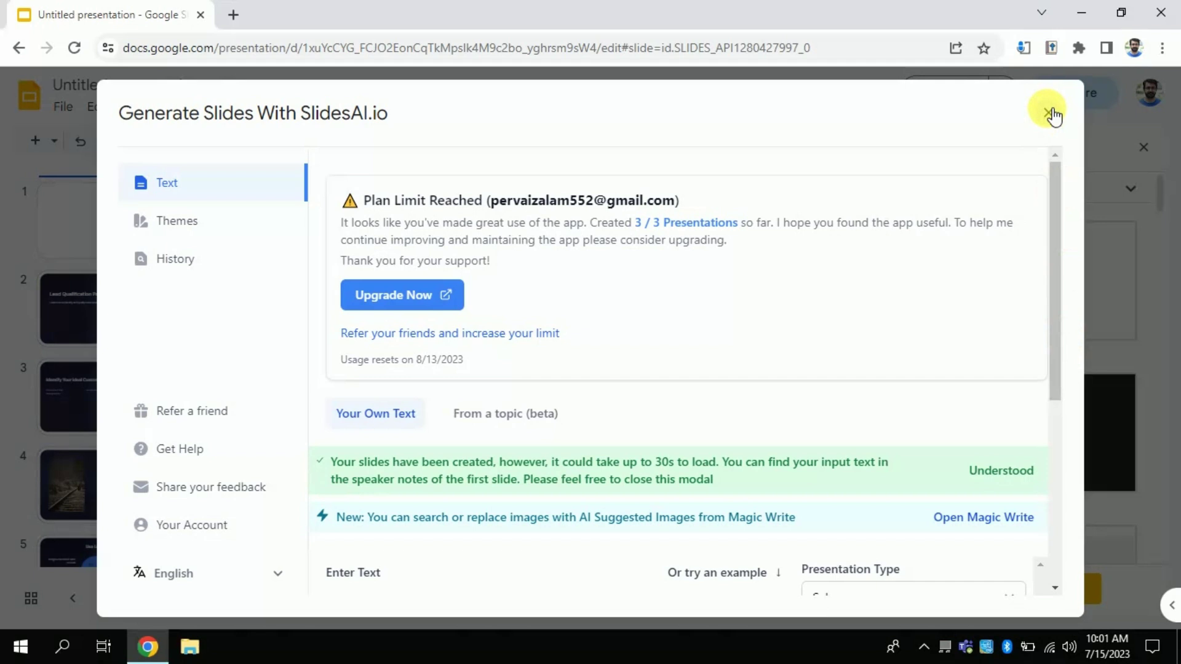
pyautogui.click(1052, 115)
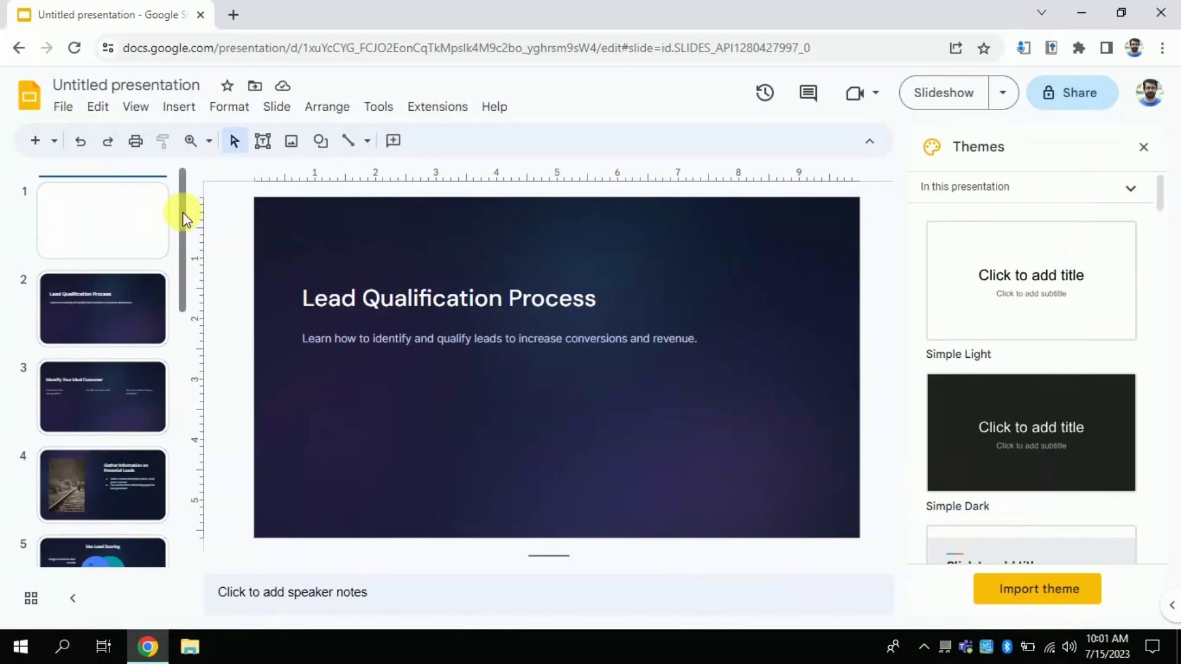
pyautogui.moveTo(183, 213); pyautogui.dragTo(181, 425)
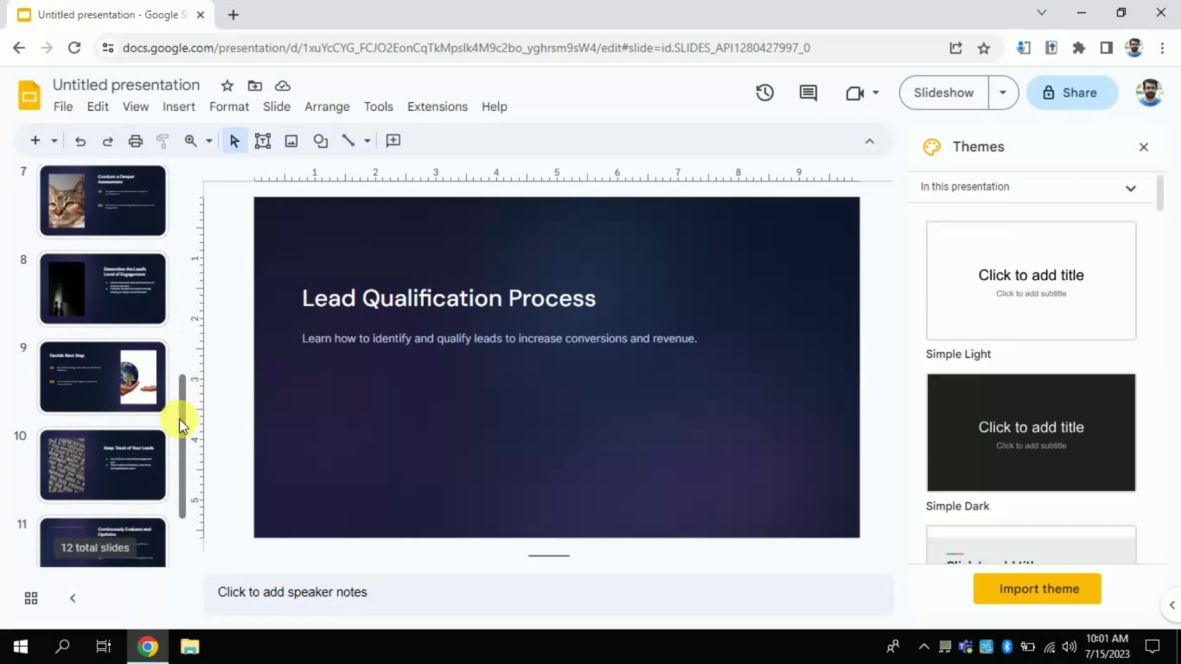
pyautogui.moveTo(181, 426)
pyautogui.mouseDown()
pyautogui.moveTo(181, 478)
pyautogui.moveTo(185, 217)
pyautogui.mouseUp()
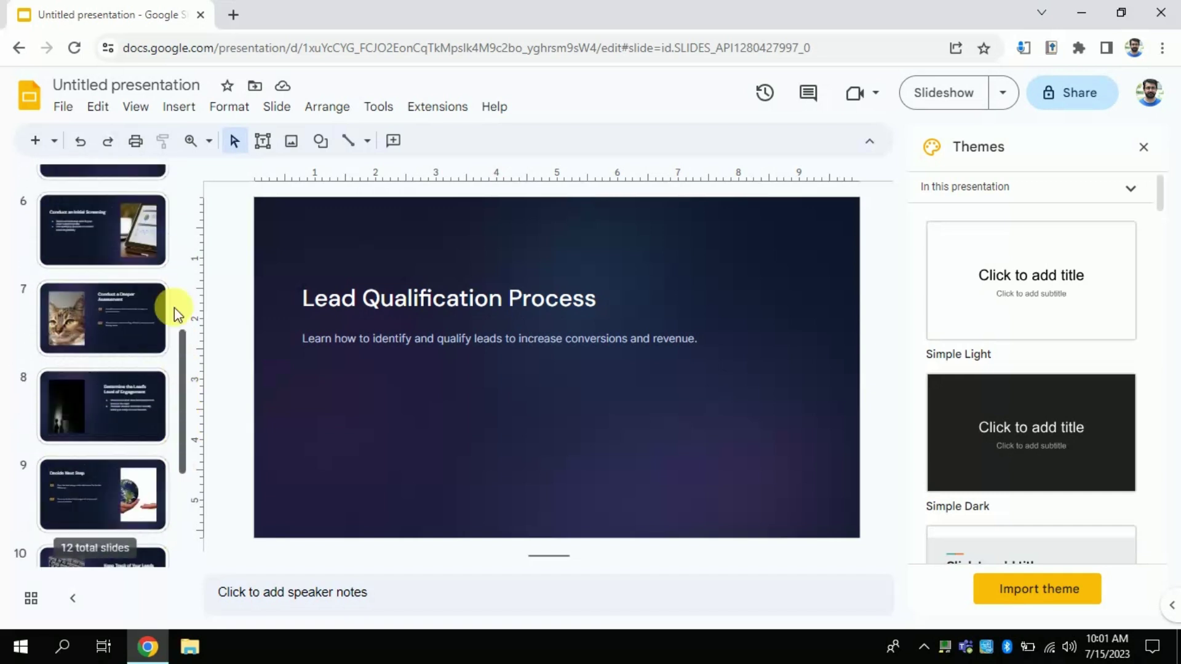
pyautogui.click(121, 235)
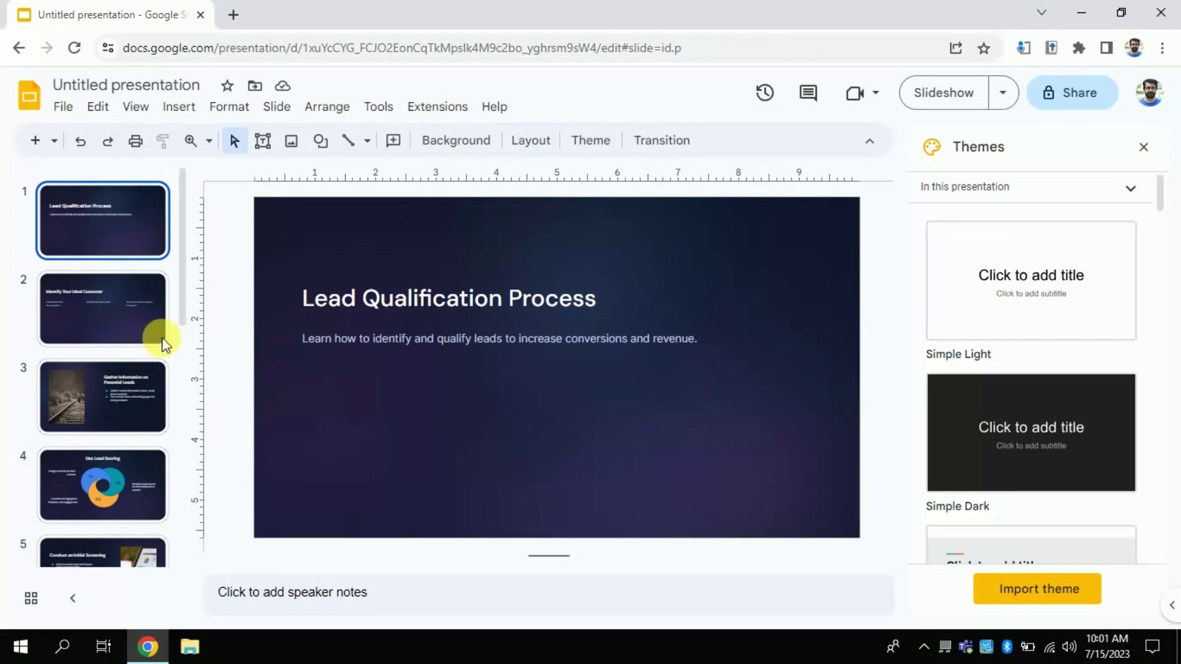
pyautogui.click(118, 330)
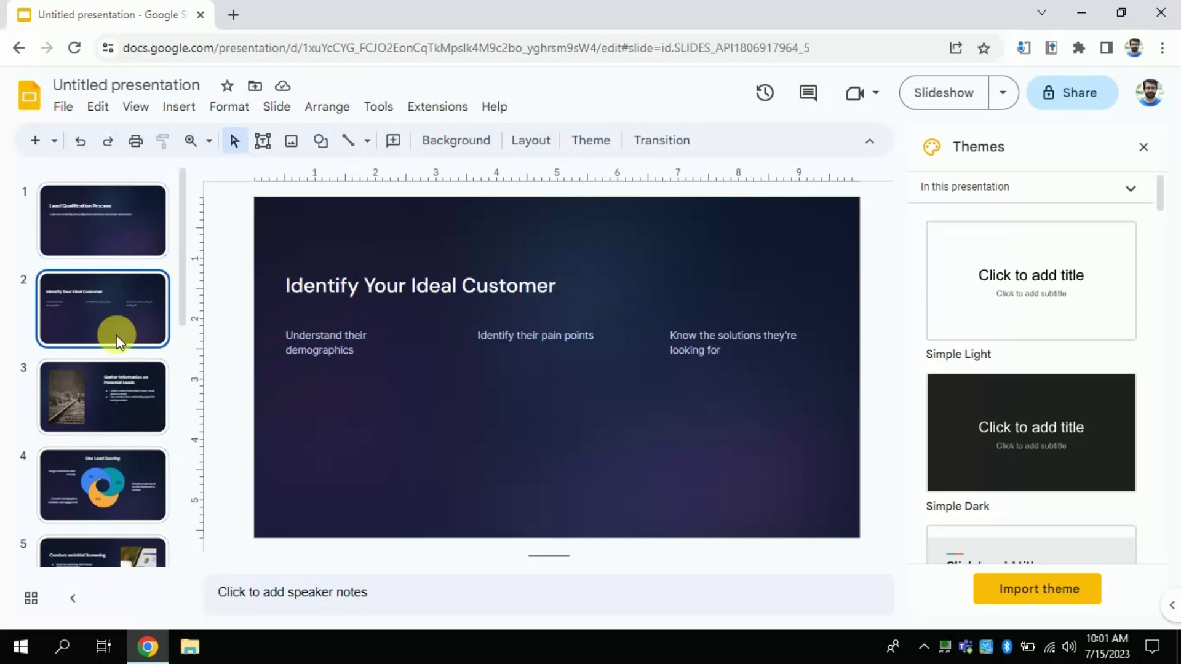
pyautogui.click(112, 379)
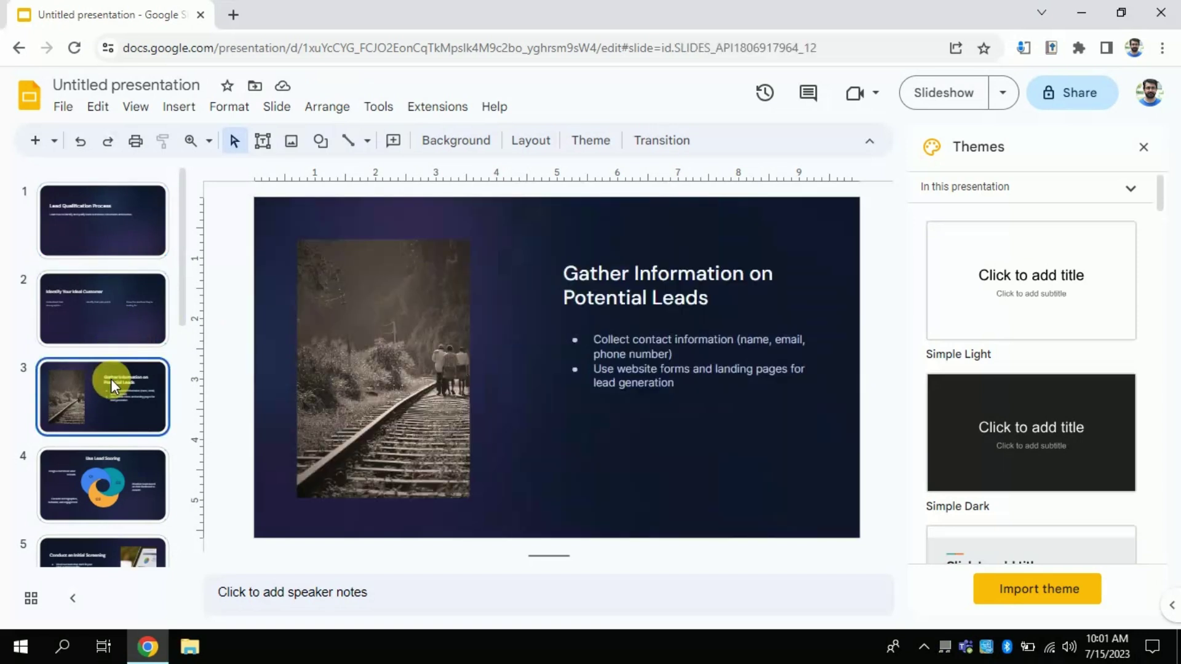
pyautogui.press('Down')
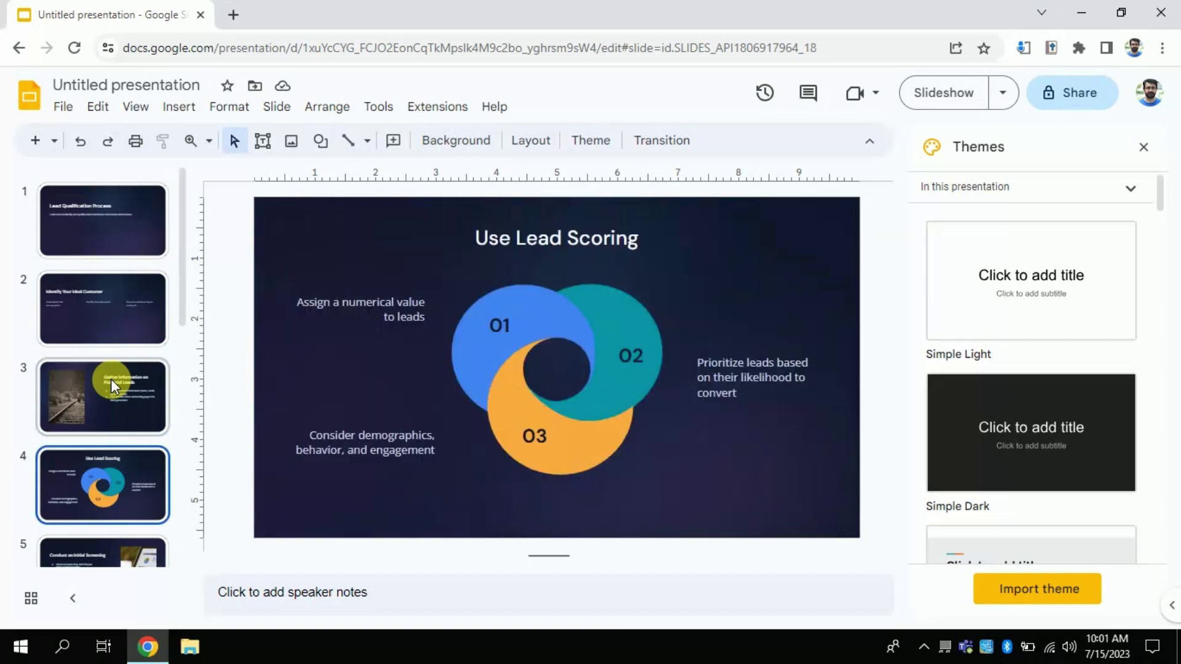
pyautogui.press('Down')
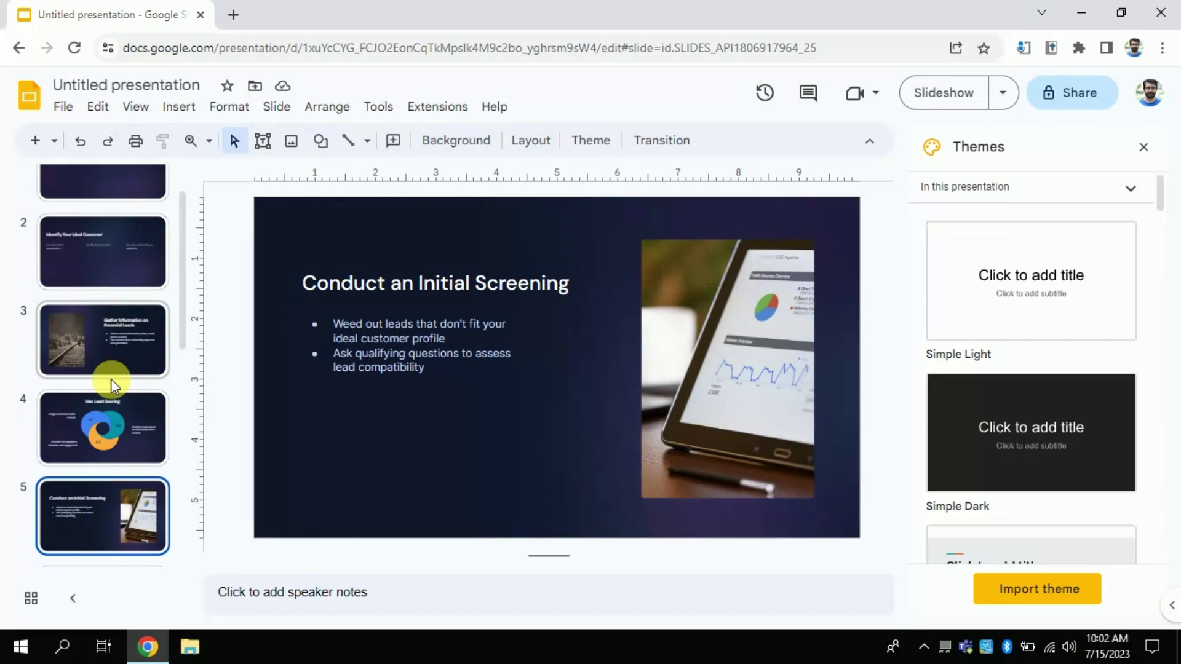
pyautogui.press('Down')
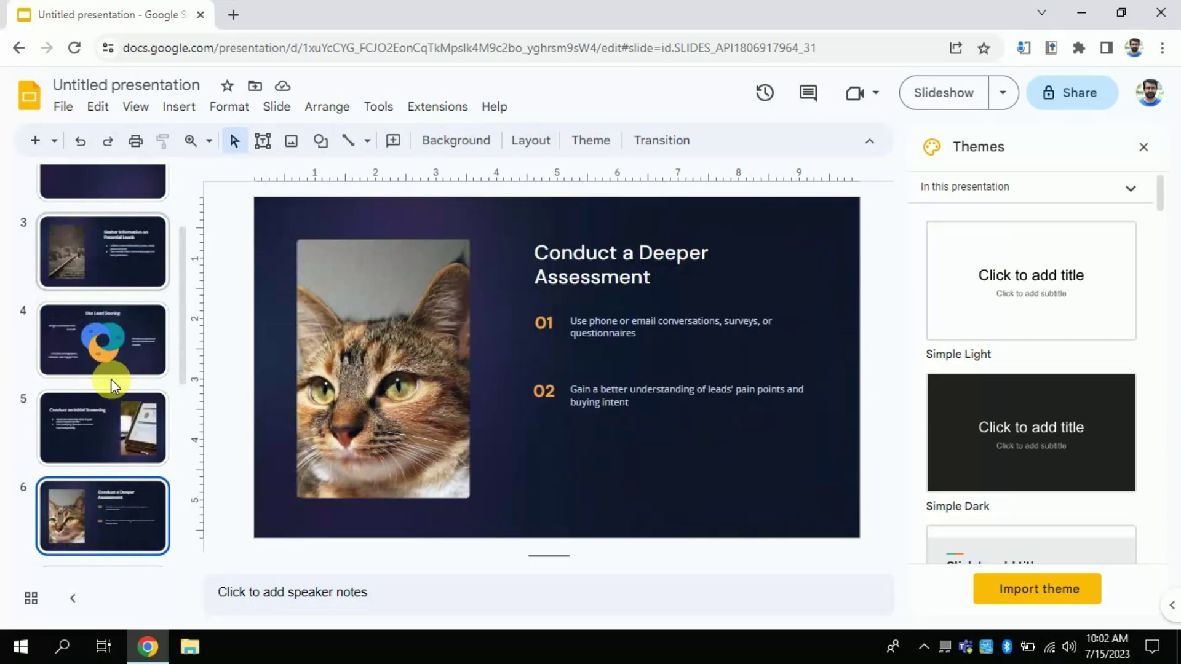
pyautogui.press('Down')
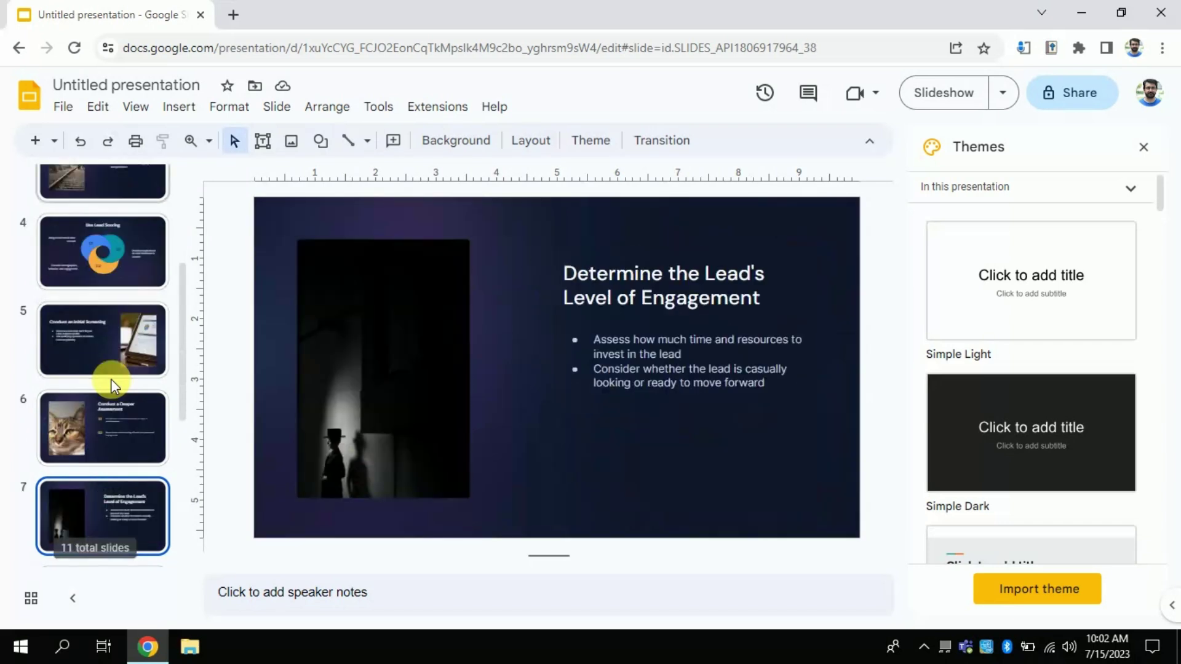
pyautogui.press('Down')
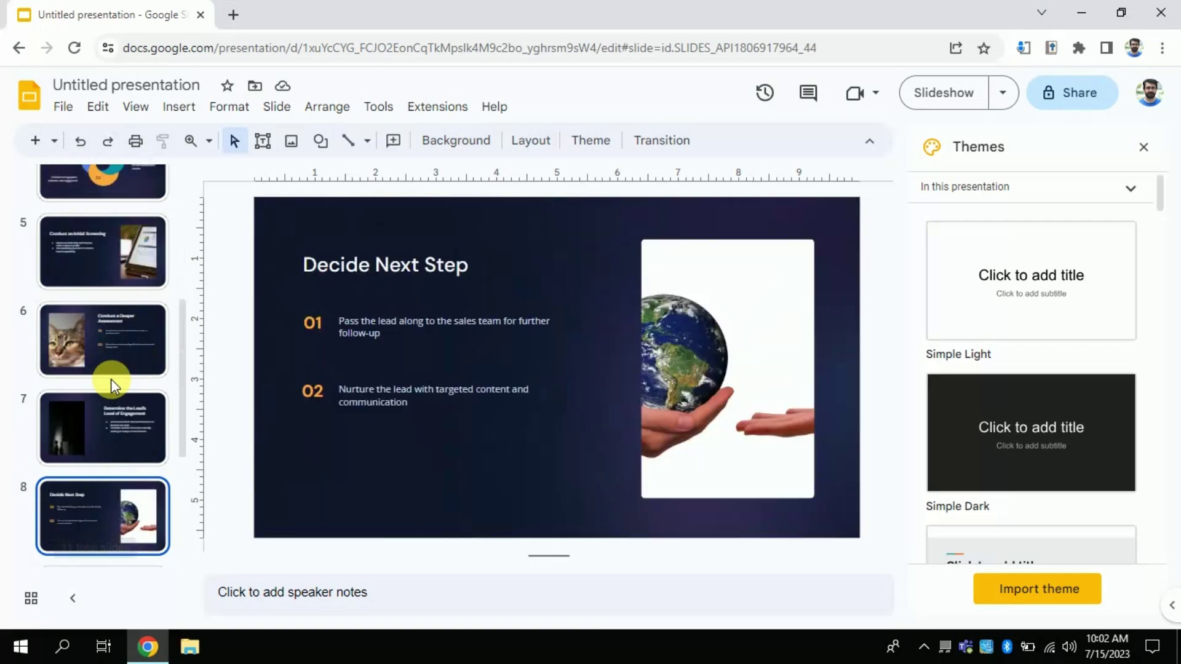
pyautogui.press('Down')
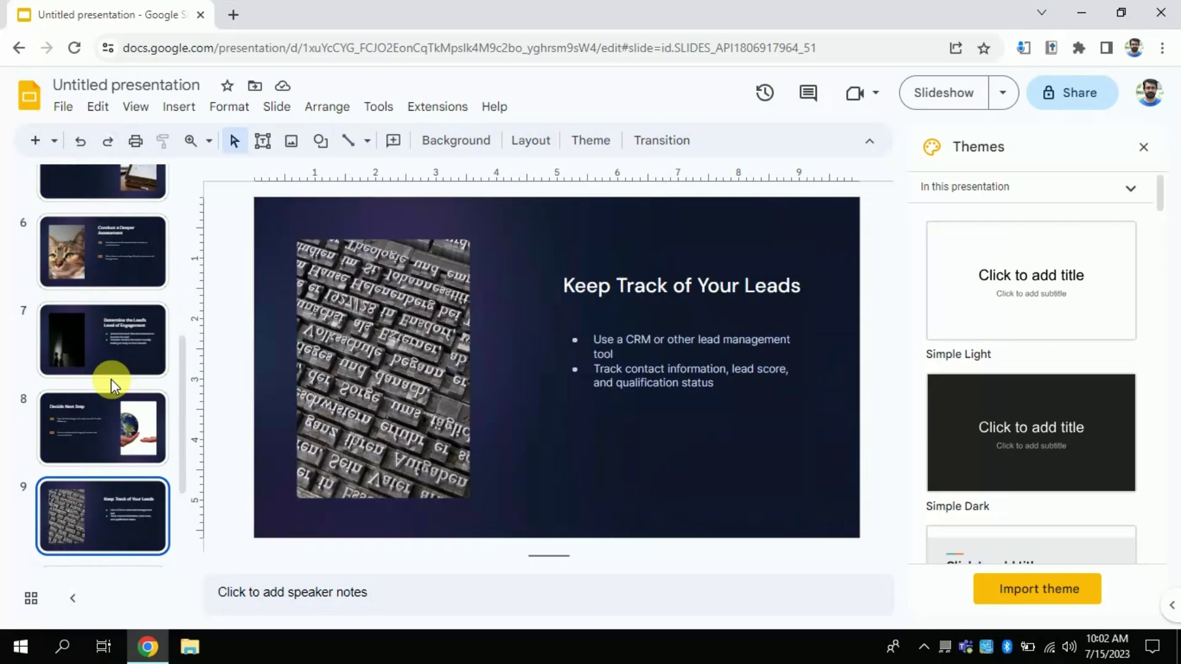
pyautogui.press('Down')
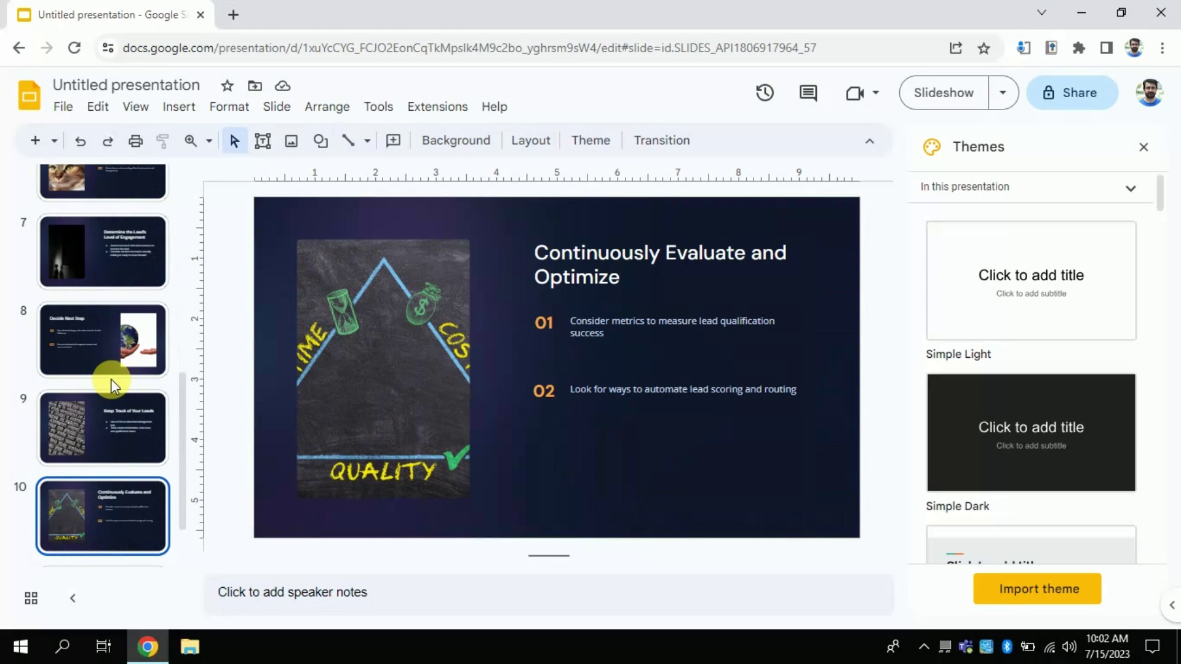
pyautogui.press('Down')
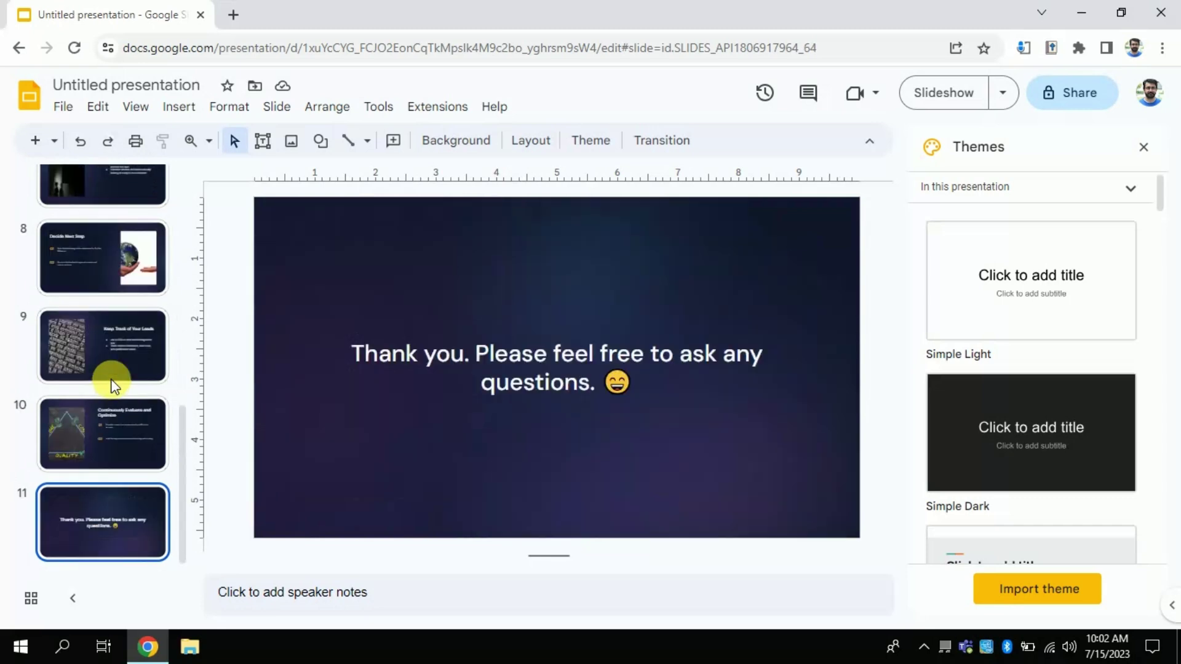
pyautogui.press('Up')
pyautogui.press('Up')
pyautogui.press('Up')
pyautogui.press('Up')
pyautogui.press('Up')
pyautogui.press('Up')
pyautogui.press('Up')
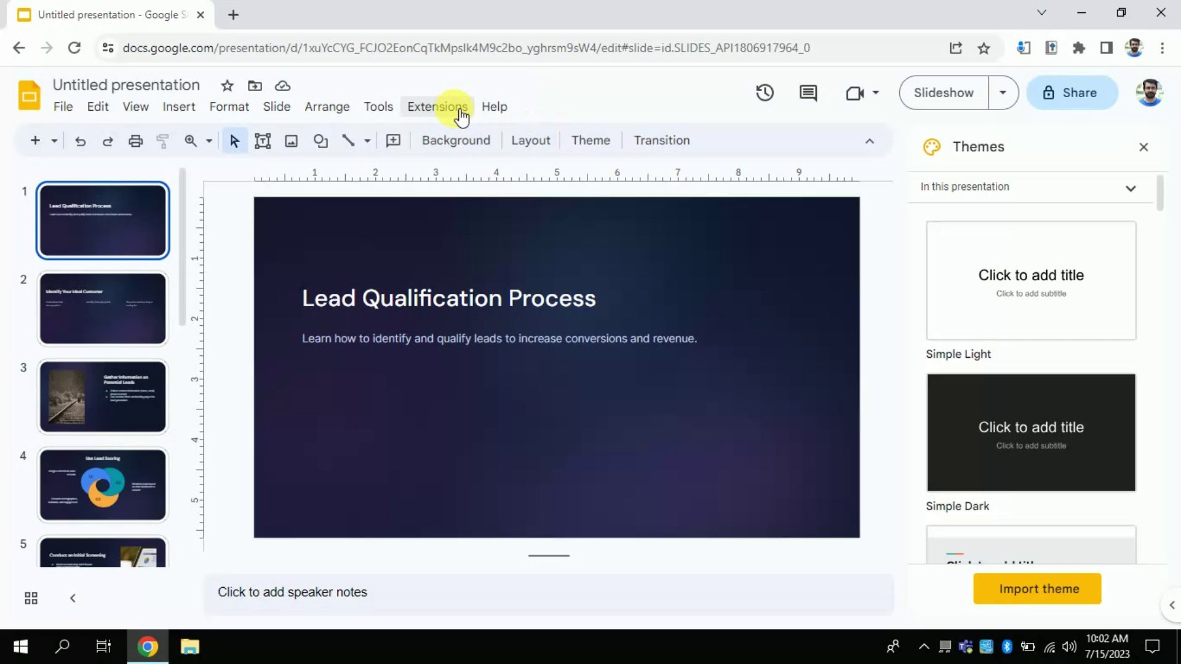
# - Start Magic Write, select slide 5 (Conduct an Initial Screening), and request image recommendations
pyautogui.click(437, 109)
pyautogui.moveTo(525, 206)
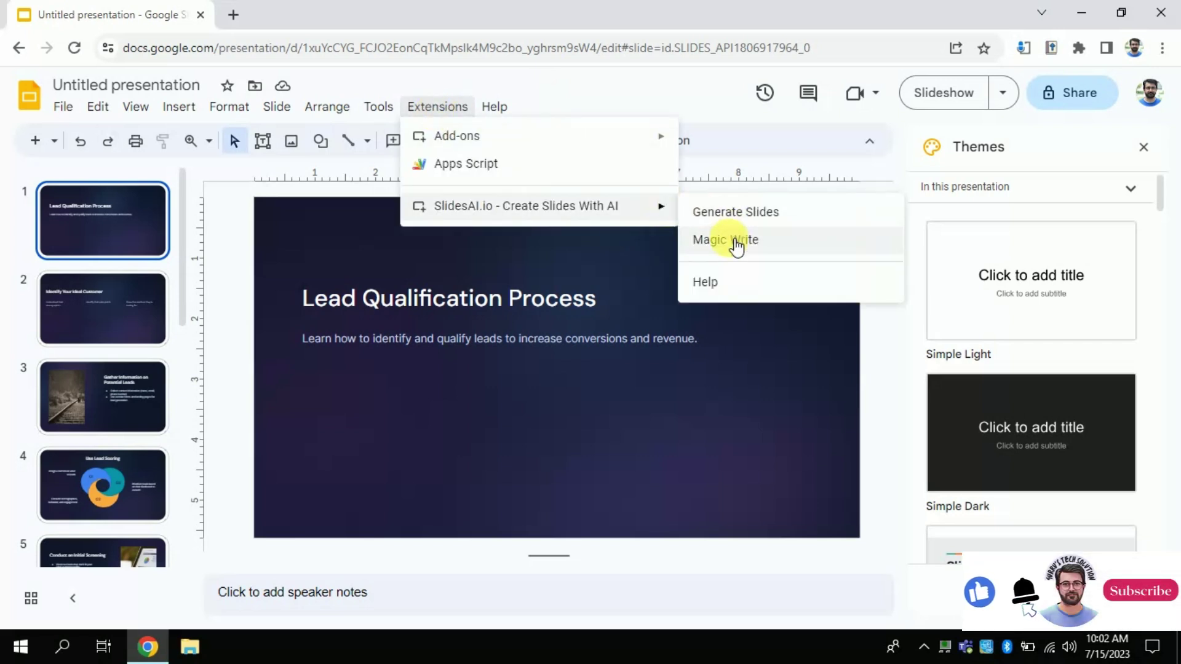
pyautogui.click(736, 247)
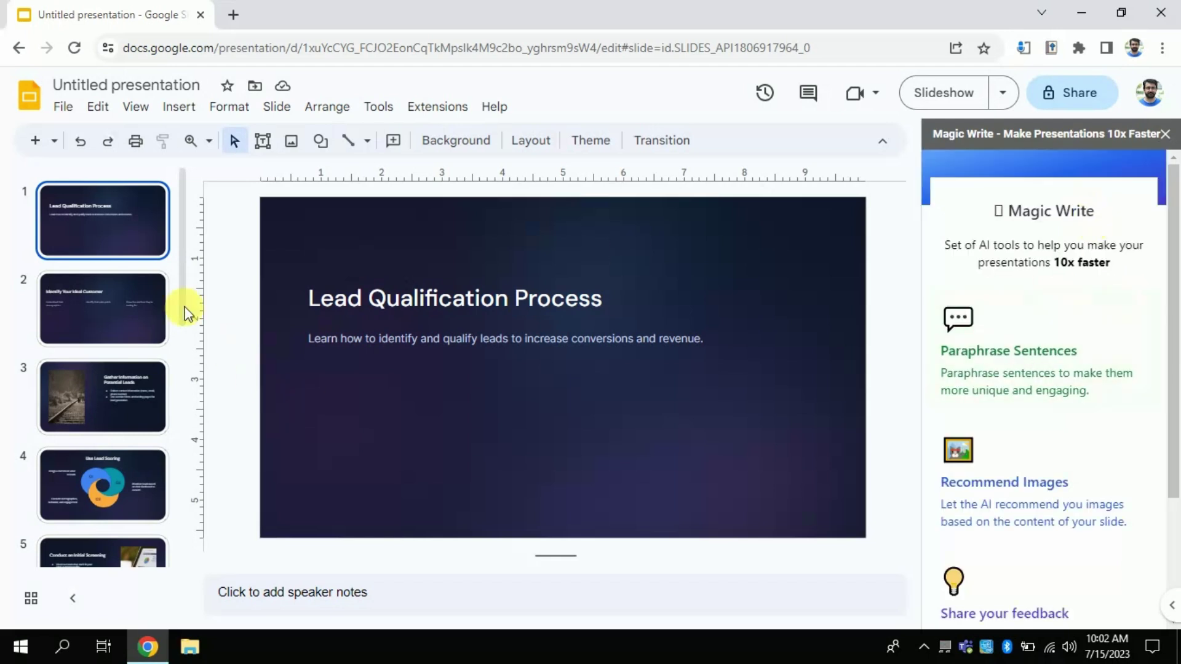
pyautogui.scroll(-3, 185, 287)
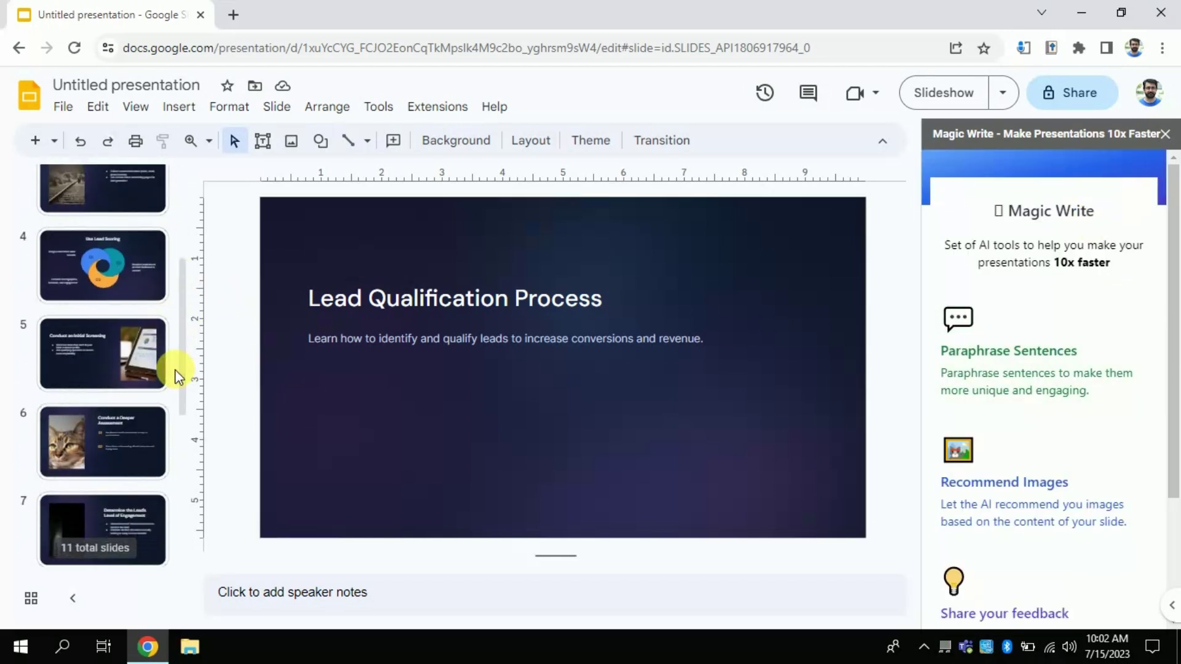
pyautogui.click(115, 350)
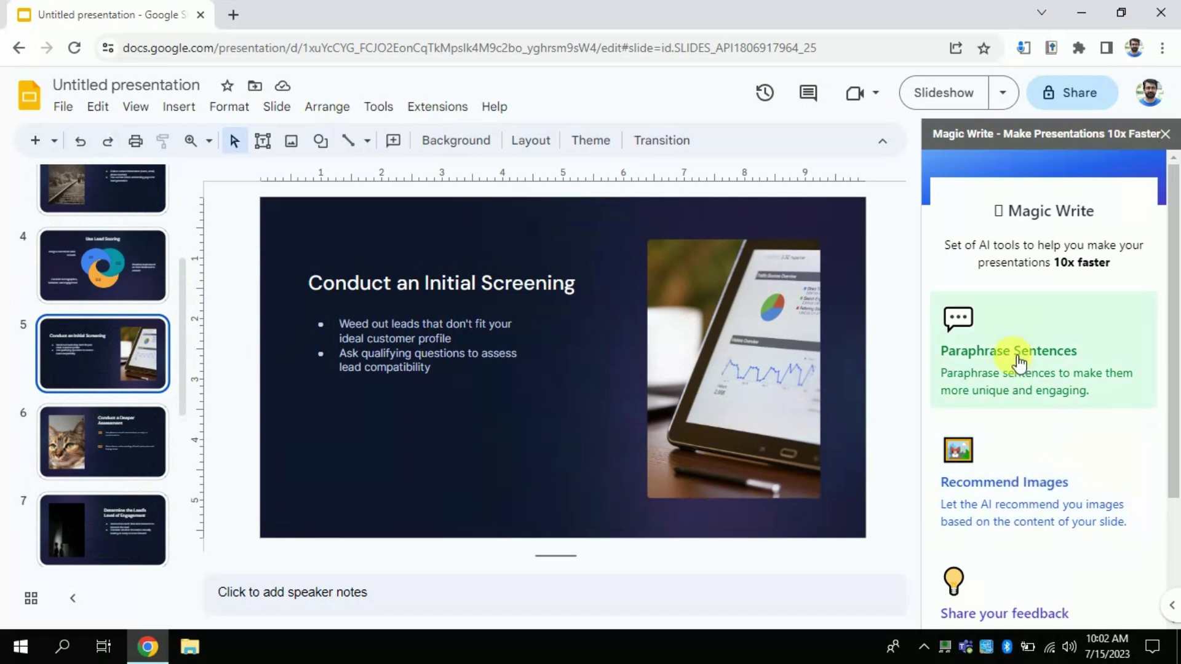
pyautogui.click(1026, 490)
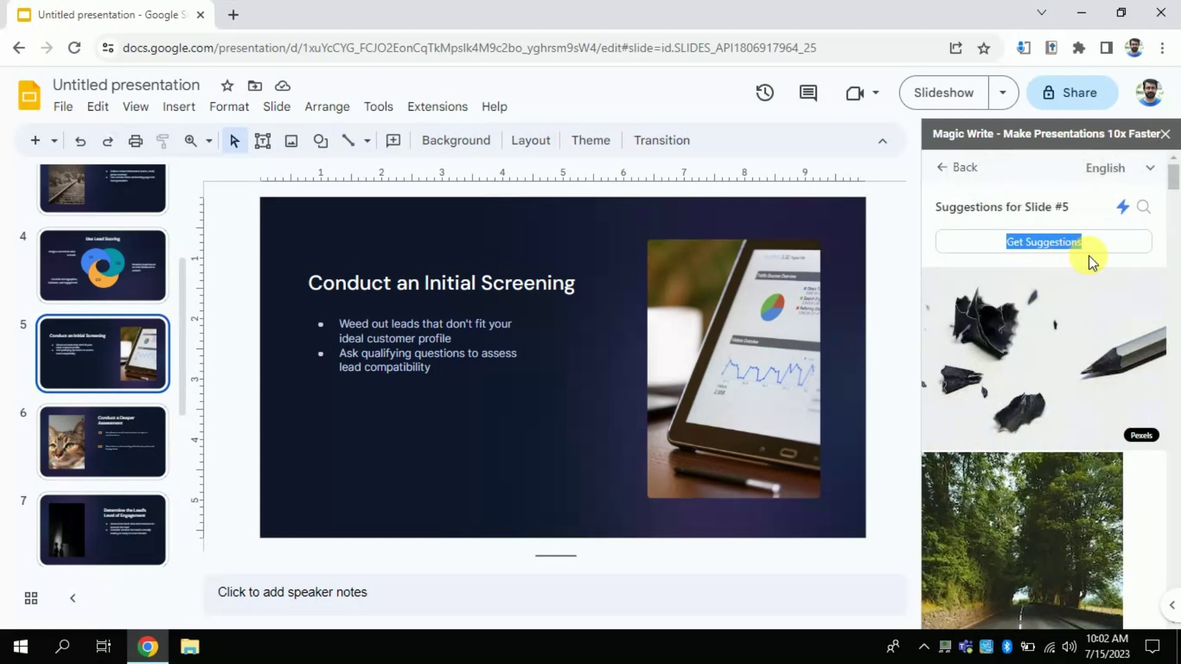
pyautogui.scroll(-4, 1179, 212)
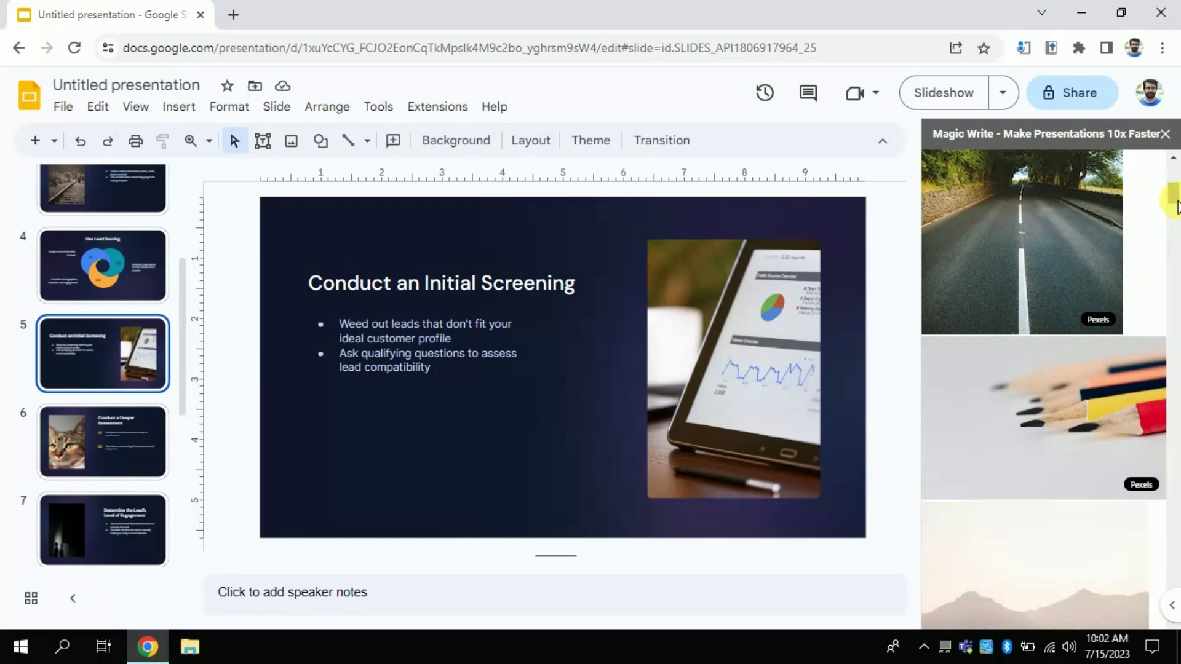
pyautogui.moveTo(1178, 205); pyautogui.dragTo(1176, 245)
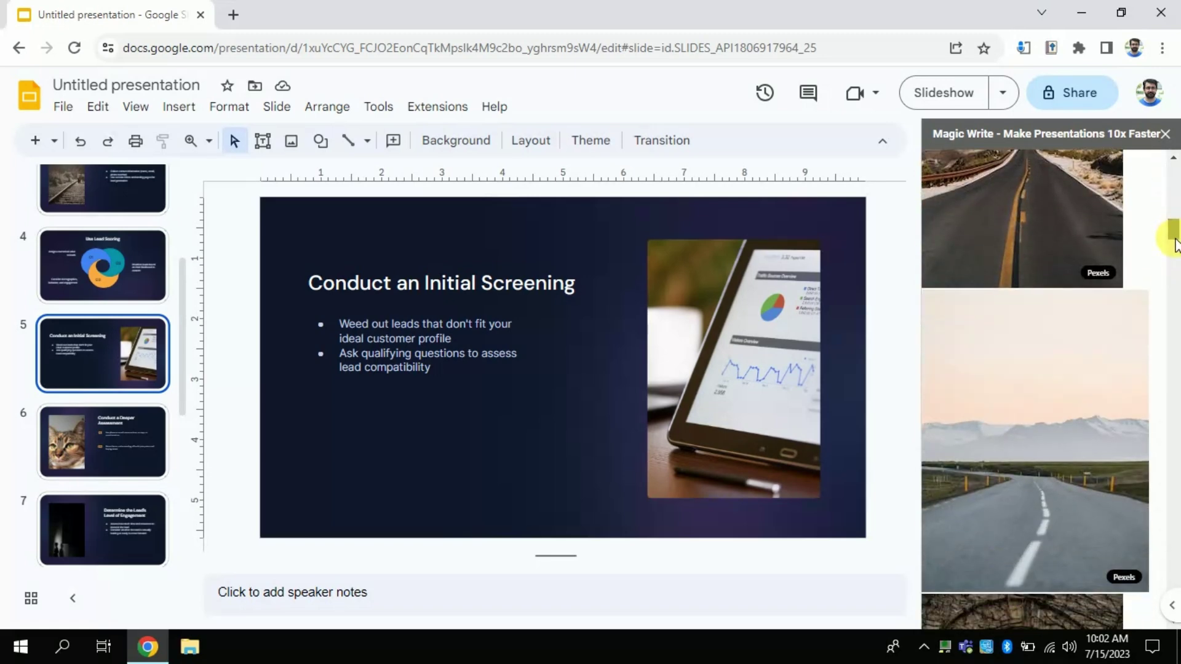
pyautogui.moveTo(1176, 244)
pyautogui.mouseDown()
pyautogui.moveTo(1177, 293)
pyautogui.moveTo(1176, 276)
pyautogui.mouseUp()
pyautogui.moveTo(1022, 327)
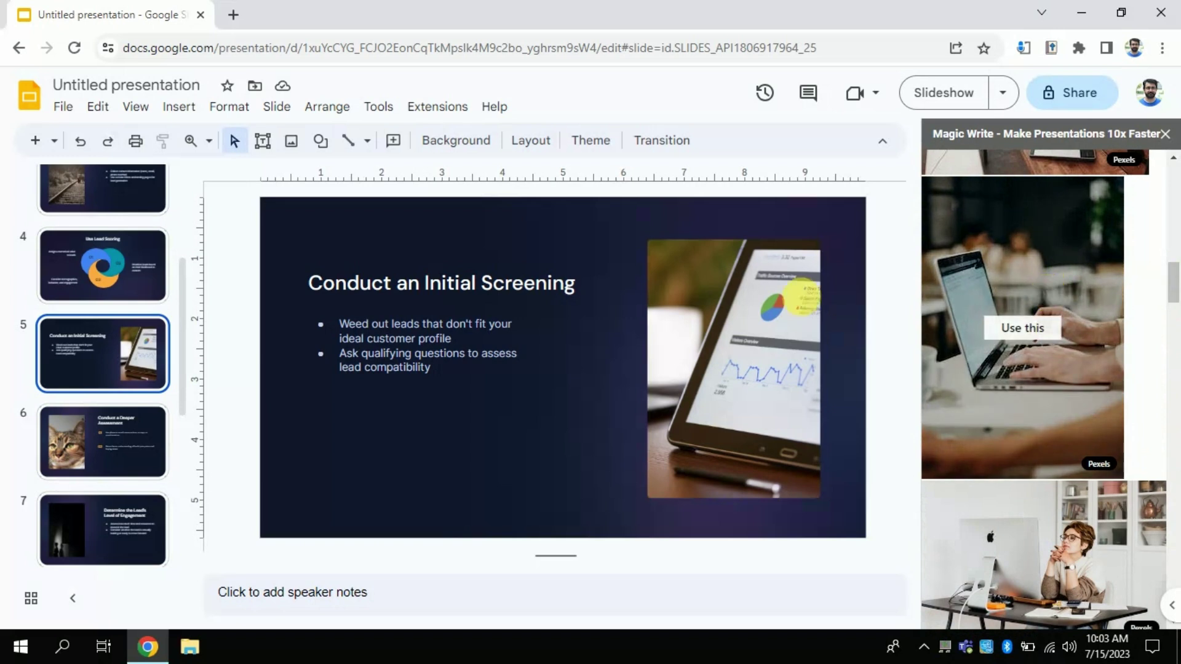
# - Swap the tablet photo for the laptop suggestion and resize it to cover the right side
pyautogui.click(762, 344)
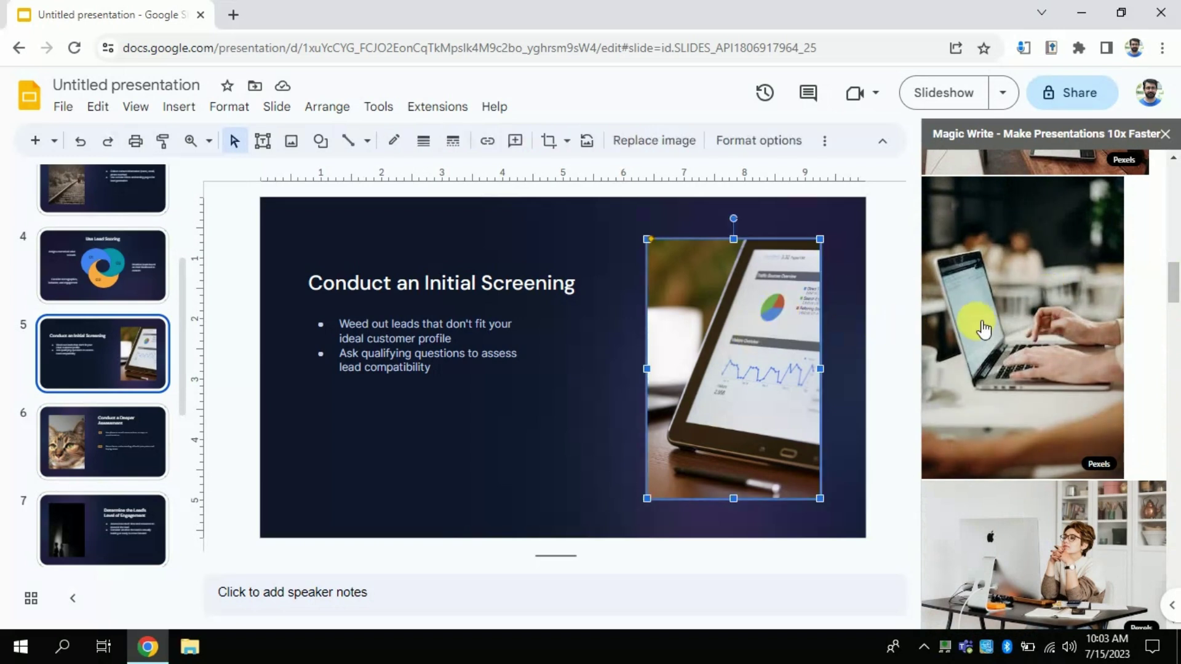
pyautogui.click(1012, 330)
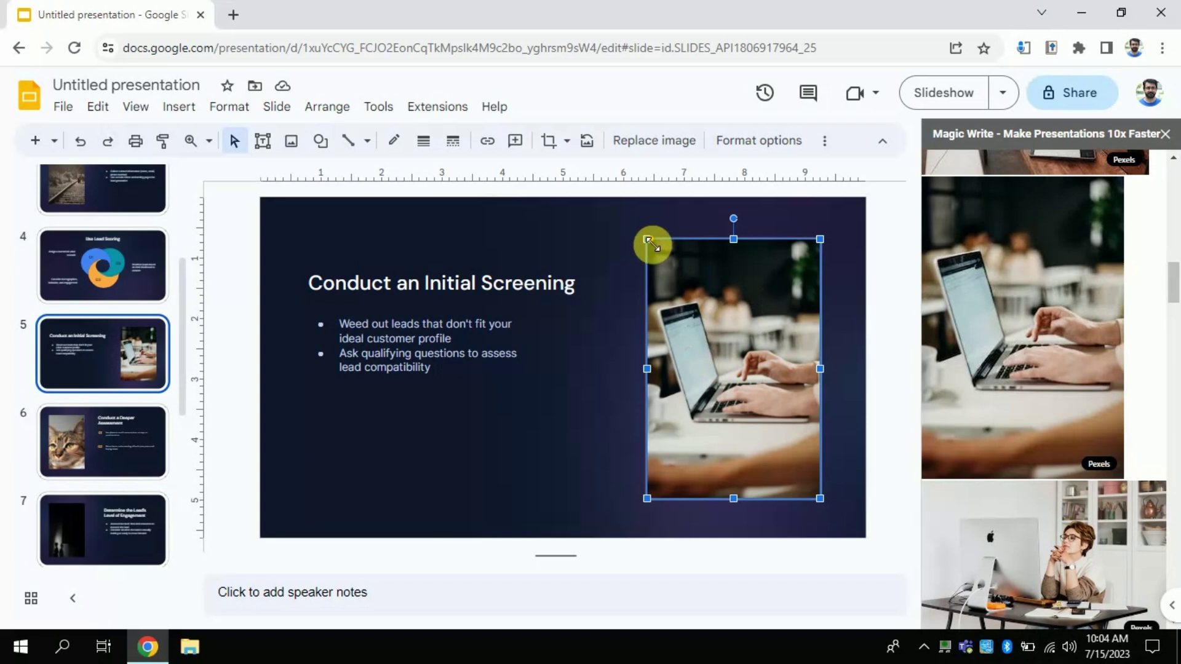
pyautogui.moveTo(646, 241); pyautogui.dragTo(618, 197)
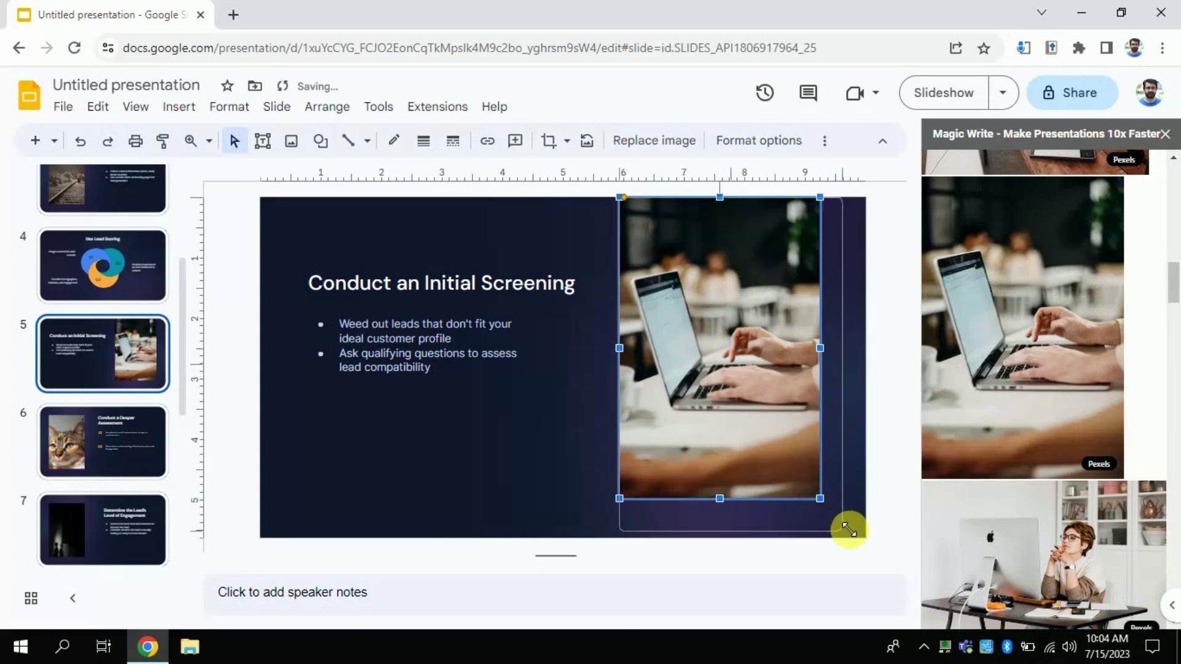
pyautogui.moveTo(849, 529); pyautogui.dragTo(872, 545)
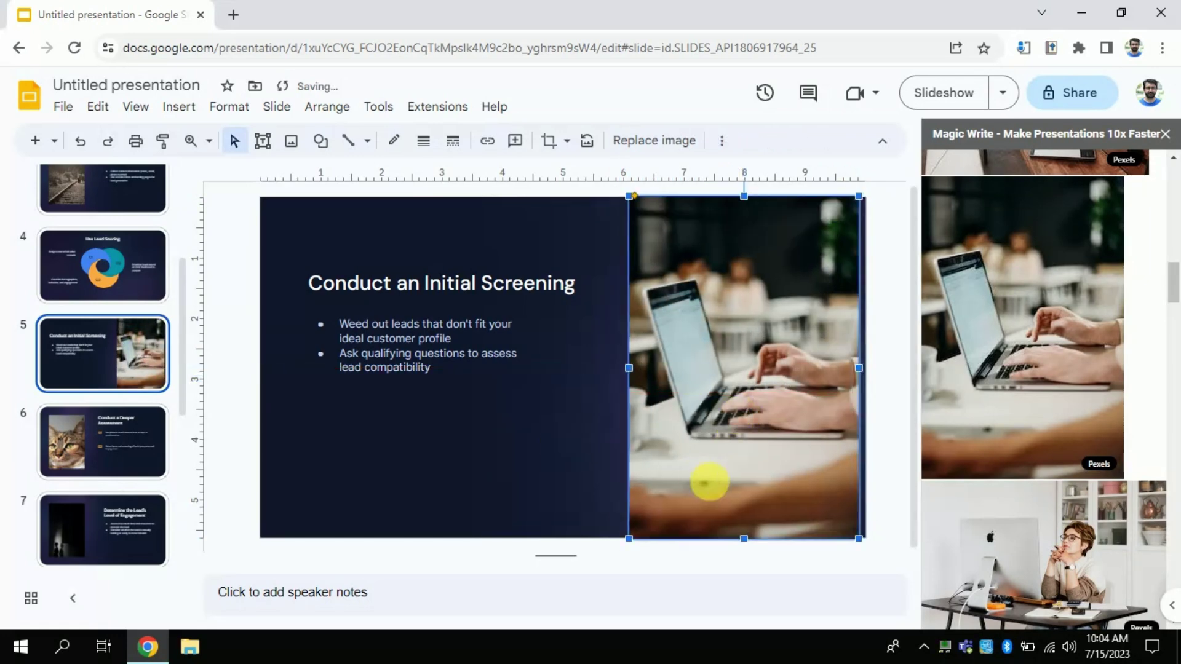
pyautogui.moveTo(719, 487); pyautogui.dragTo(720, 488)
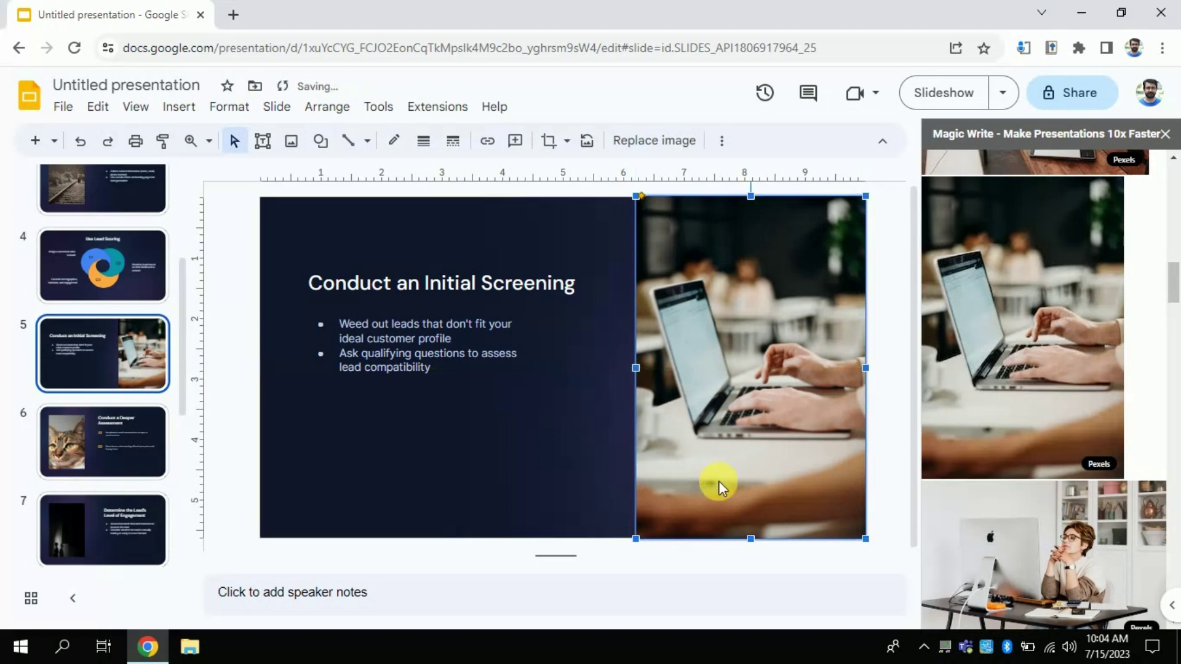
# - Remove stray letters from the slide title, then go to slide 8, Continuously Evaluate and Optimize
pyautogui.click(446, 296)
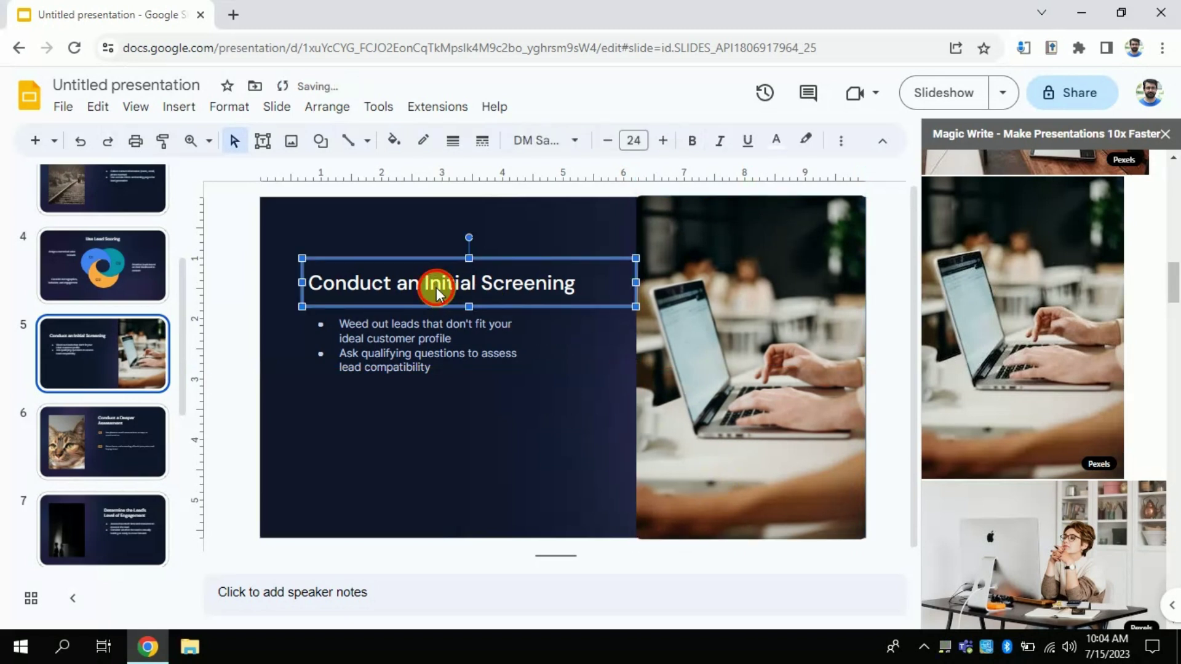
pyautogui.doubleClick(437, 291)
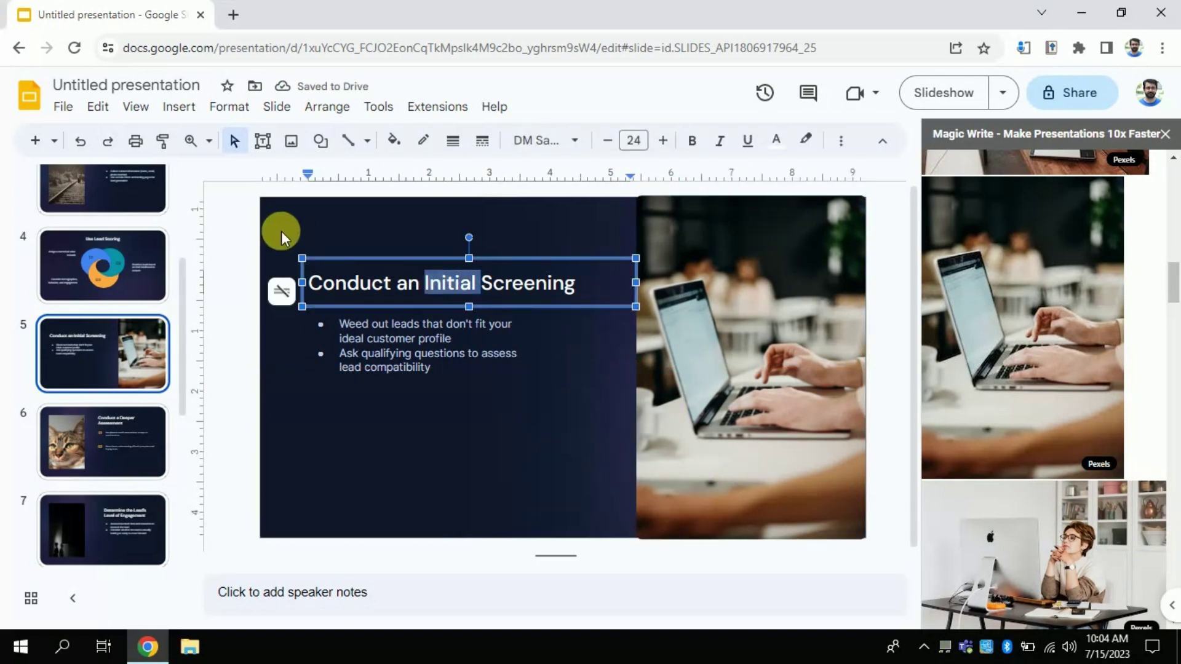
pyautogui.click(397, 290)
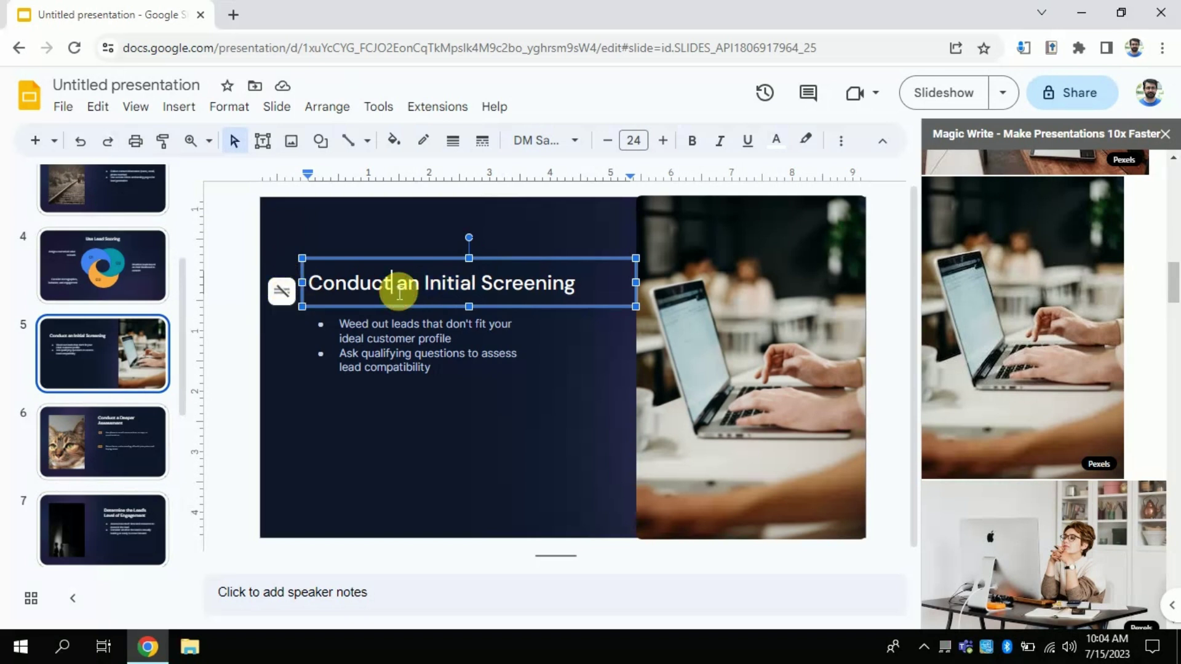
pyautogui.write('sd')
pyautogui.press('BackSpace')
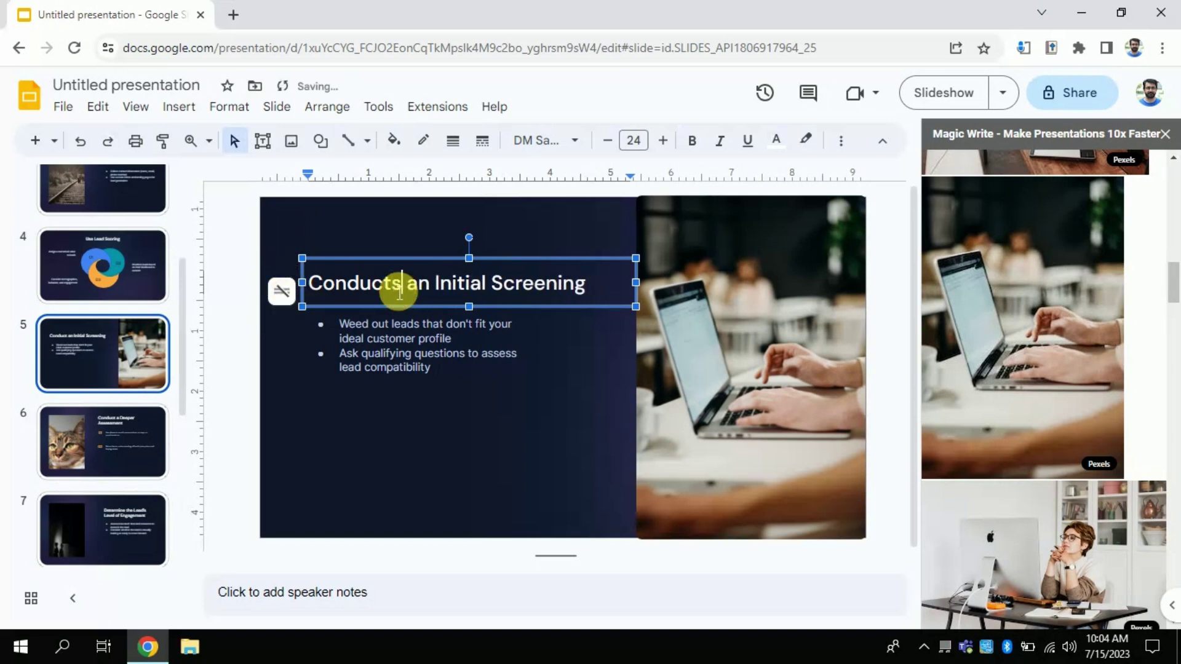
pyautogui.press('BackSpace')
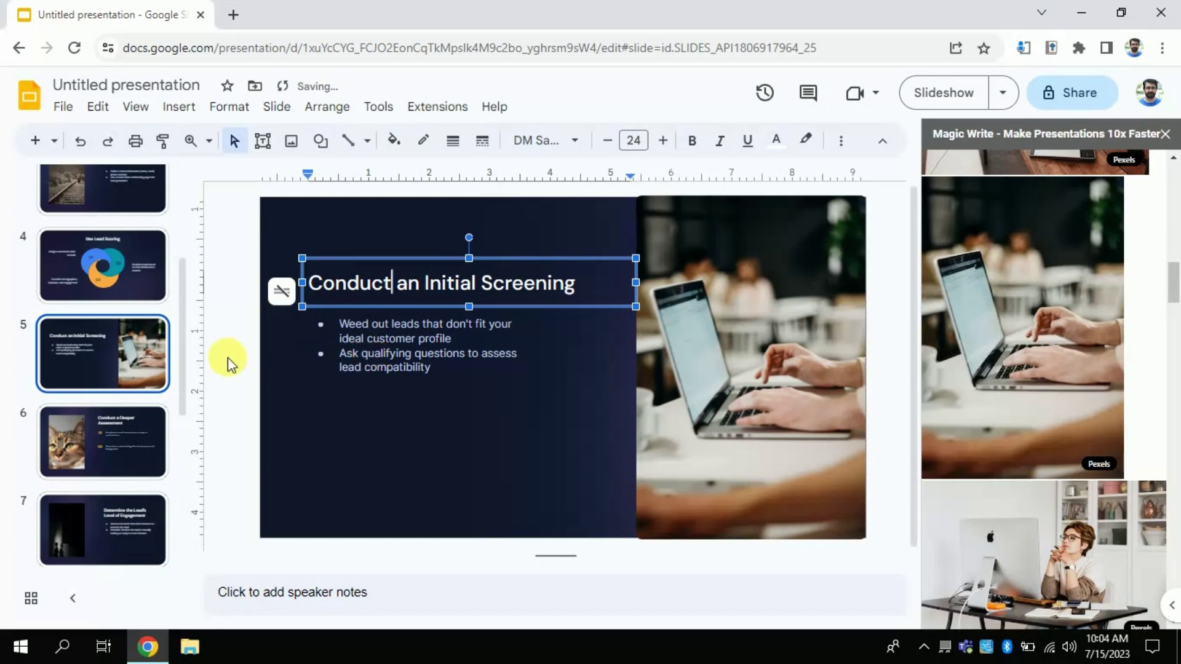
pyautogui.moveTo(183, 354); pyautogui.dragTo(187, 475)
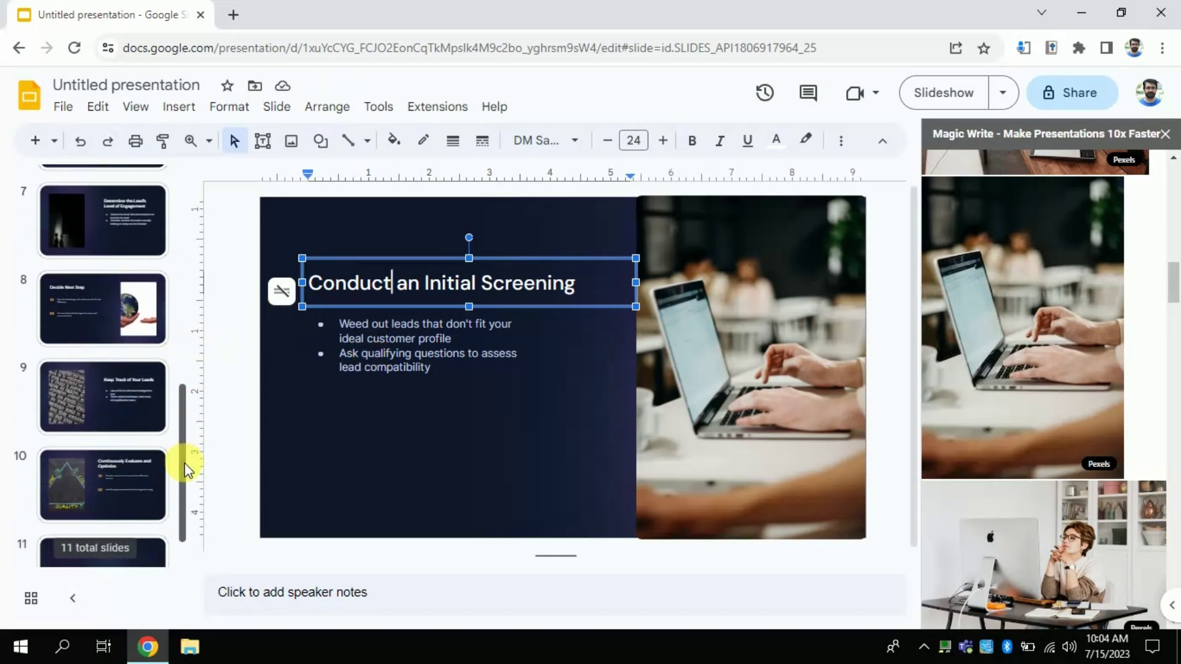
pyautogui.click(95, 325)
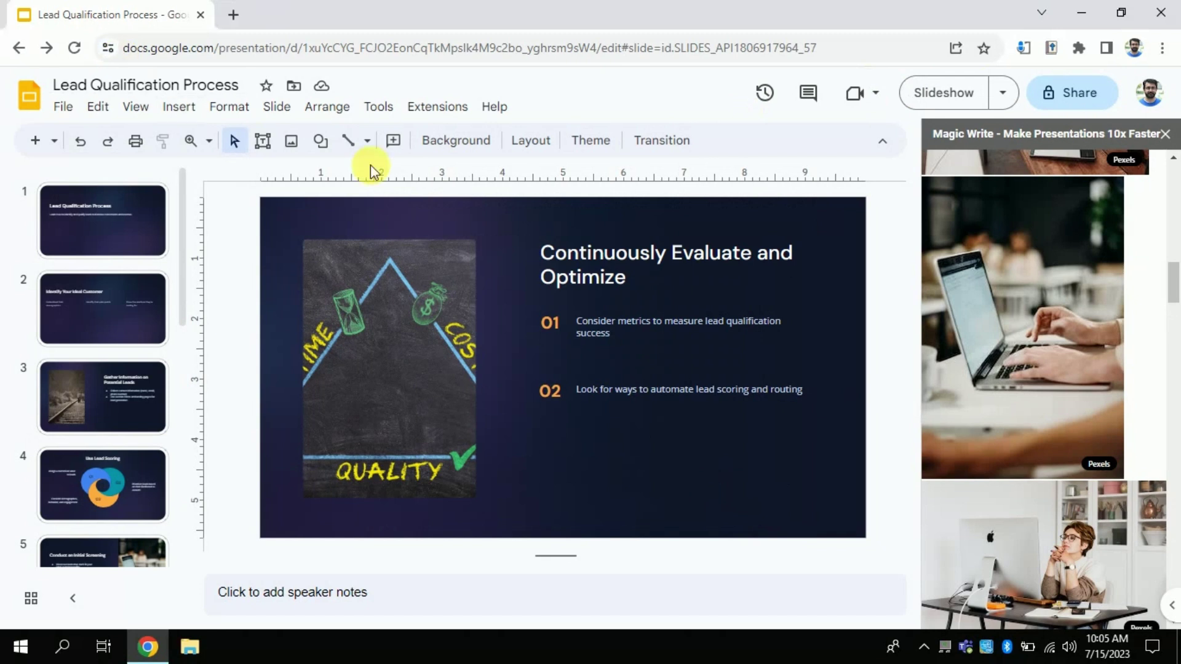
# - Export the Lead Qualification Process deck as a Microsoft PowerPoint (.pptx) file
pyautogui.click(65, 111)
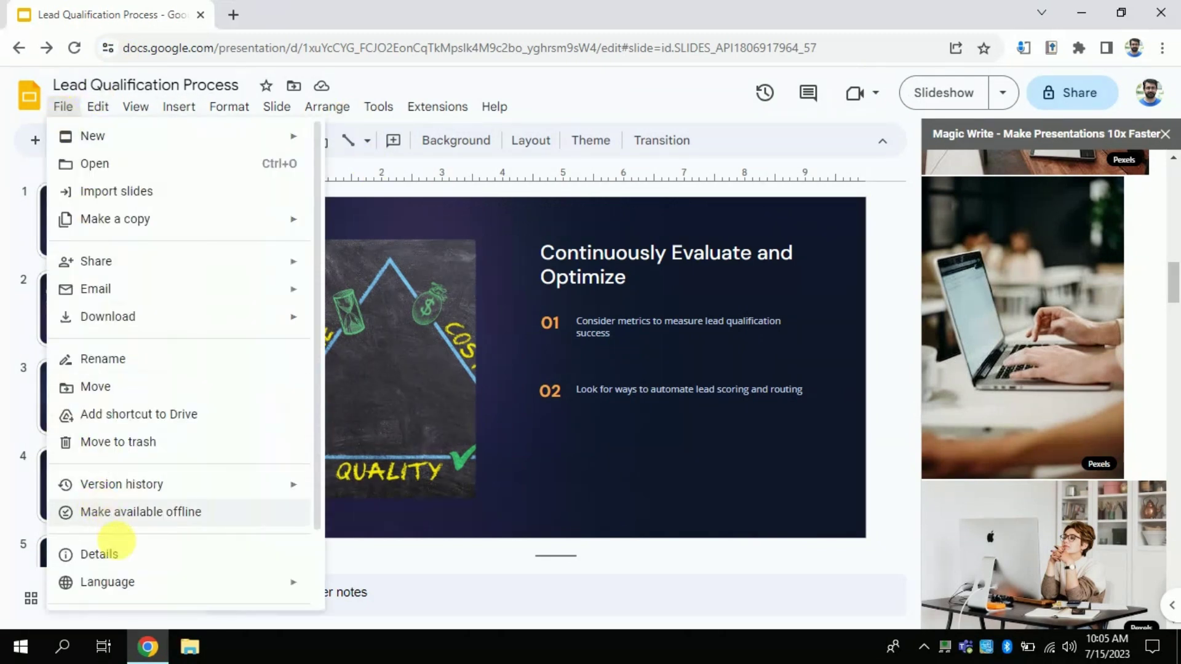
pyautogui.moveTo(108, 317)
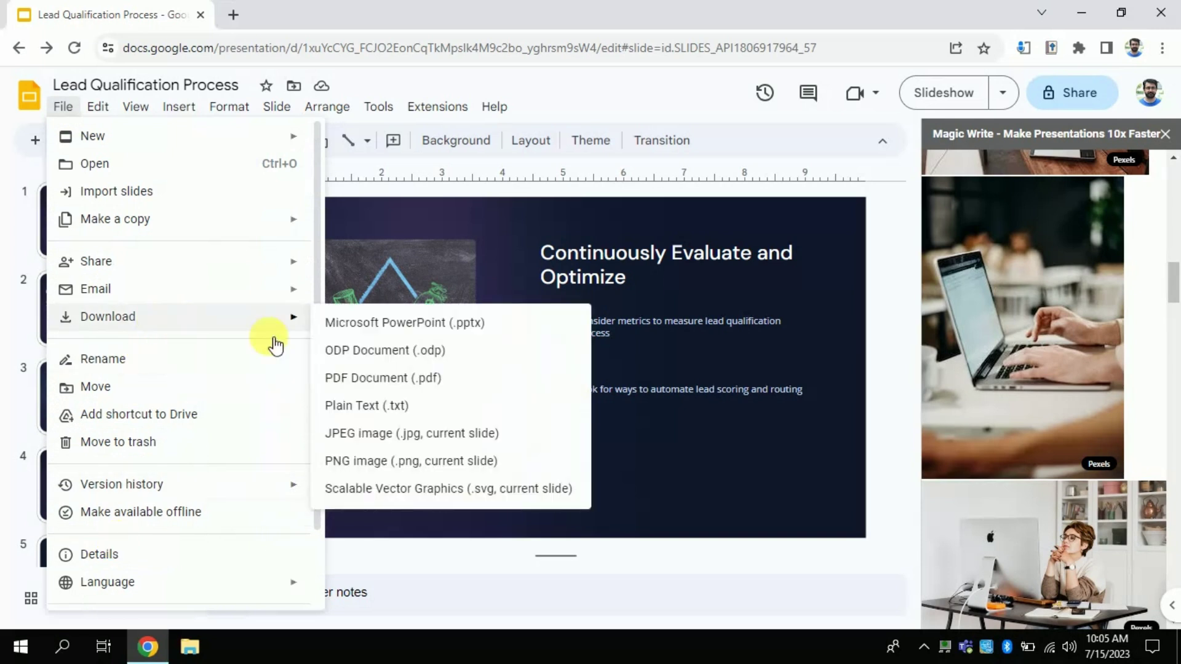
pyautogui.click(350, 330)
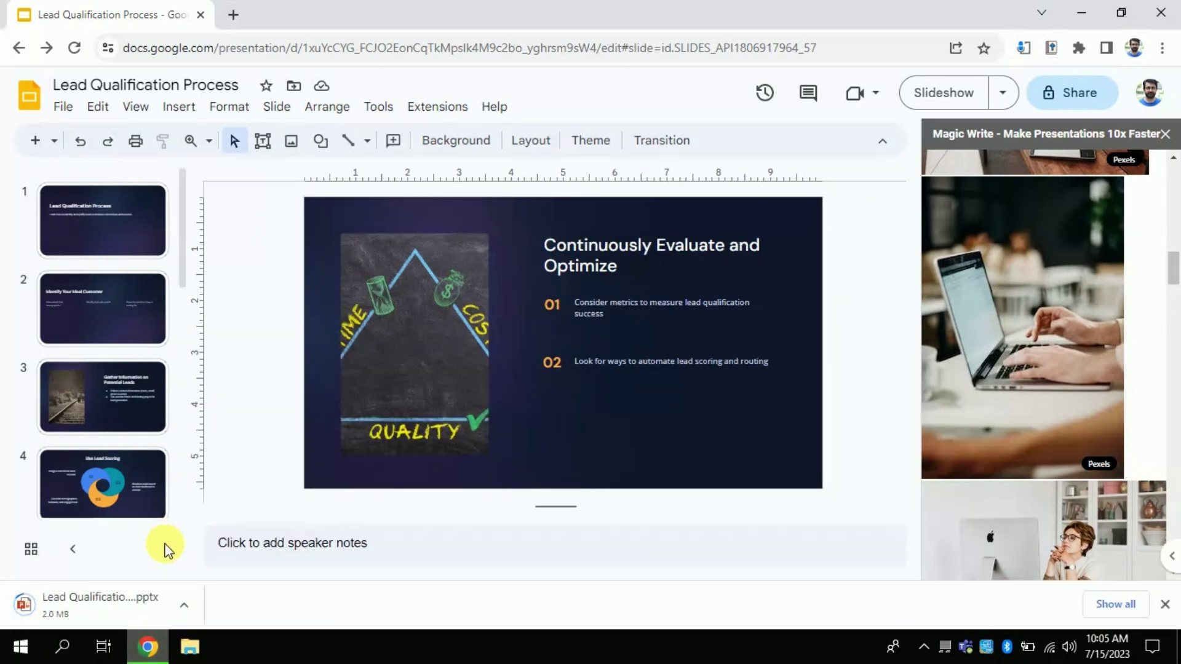
pyautogui.moveTo(183, 277); pyautogui.dragTo(175, 255)
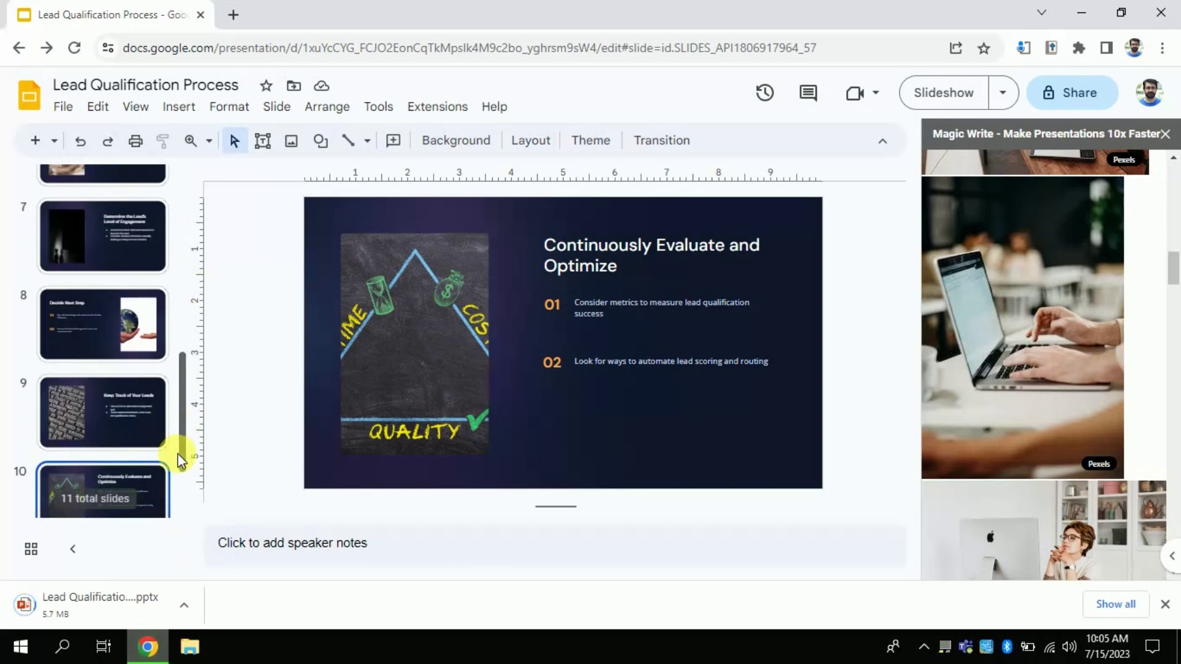
# - Open the downloaded Lead Qualification Process file from the Downloads folder in PowerPoint
pyautogui.click(1115, 605)
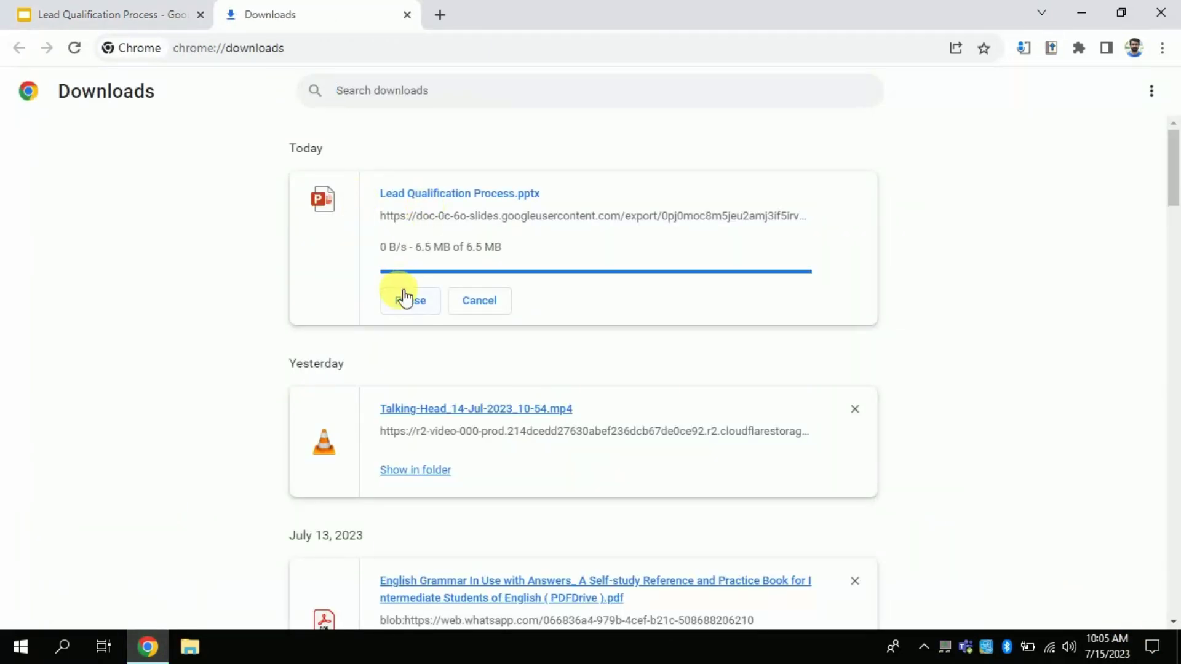
pyautogui.click(416, 258)
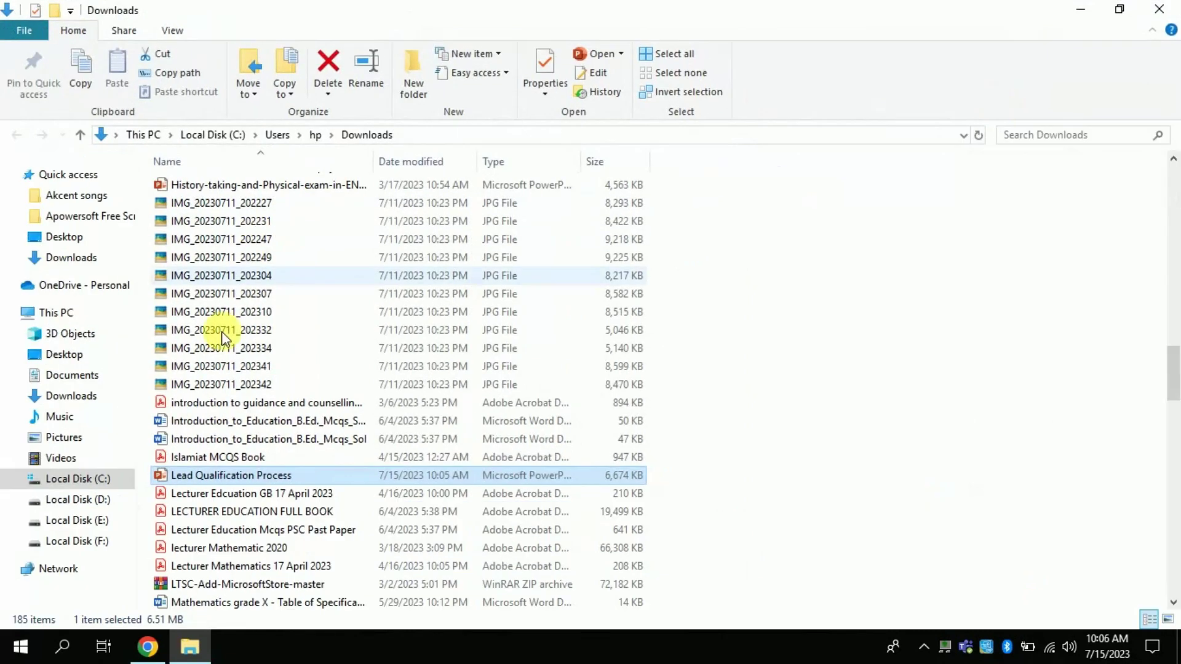
pyautogui.doubleClick(197, 476)
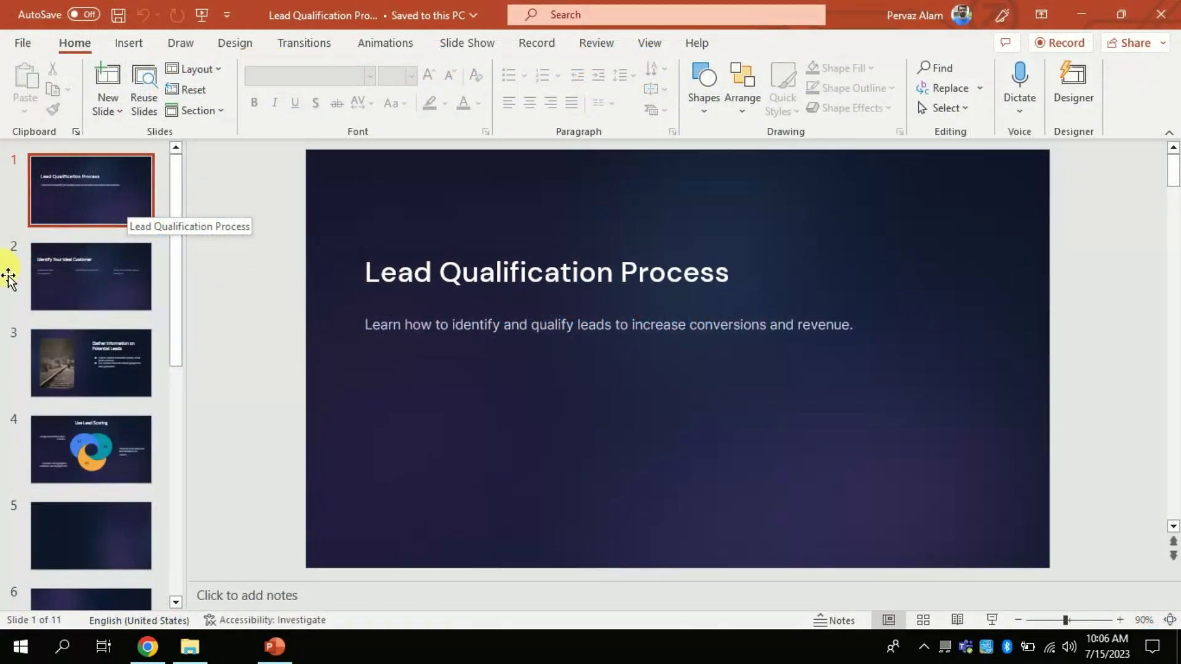
# - Review slides 2 and 4, return to the title slide, and start the slide show
pyautogui.click(97, 280)
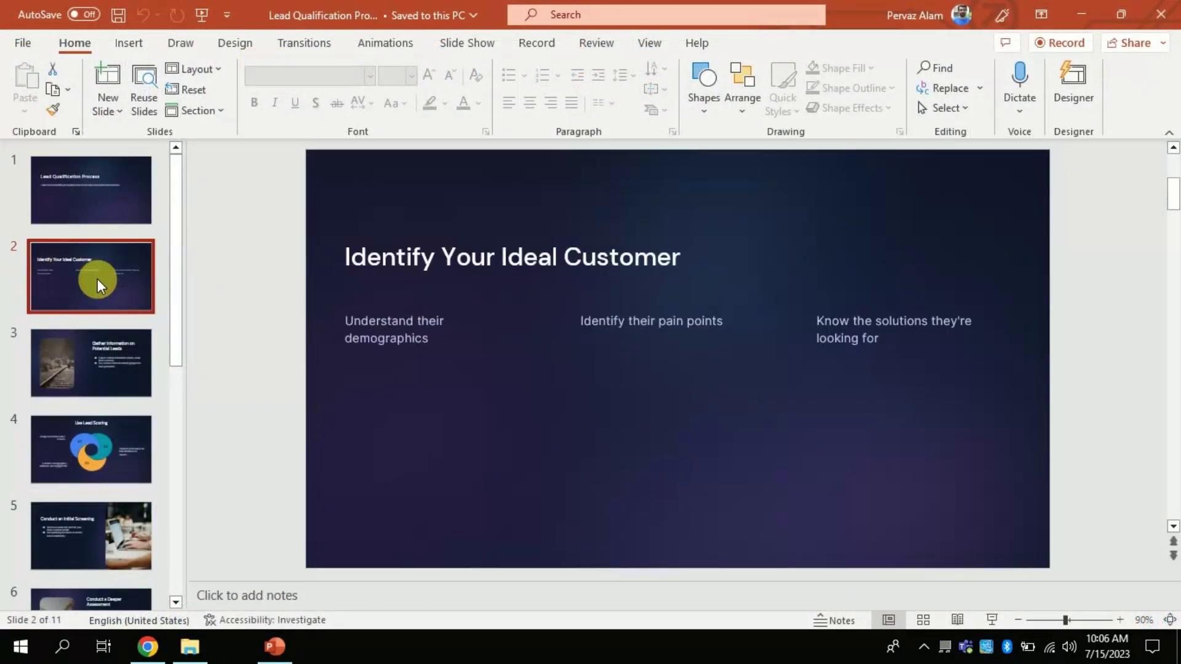
pyautogui.click(111, 417)
pyautogui.click(111, 206)
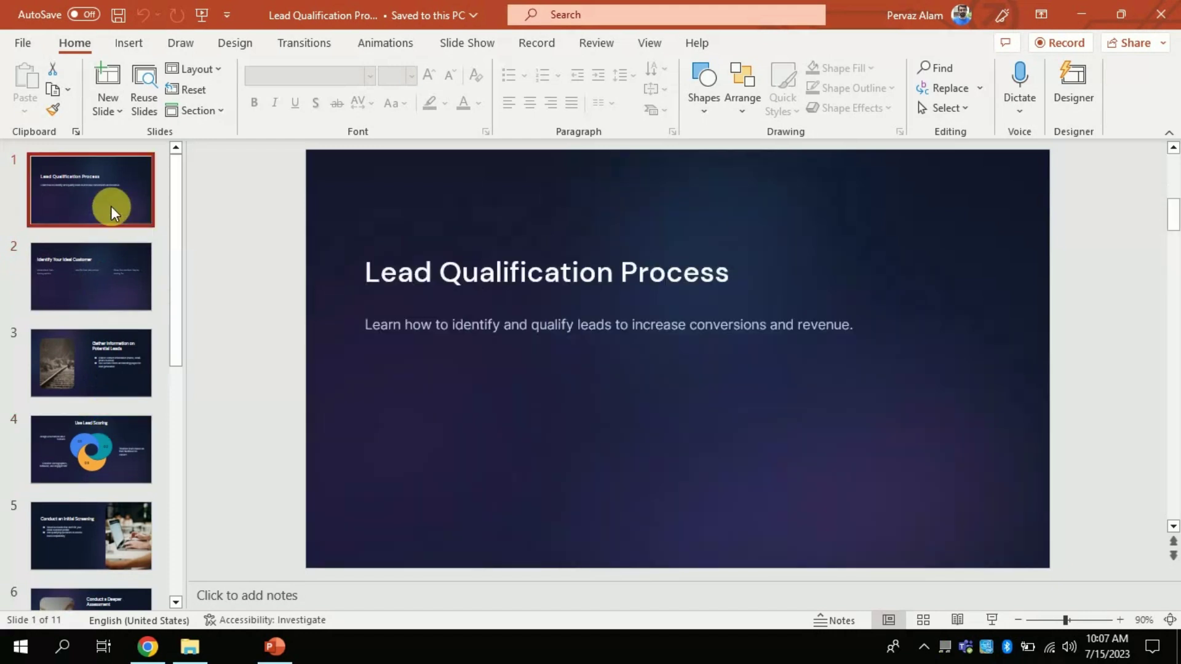
pyautogui.click(1000, 618)
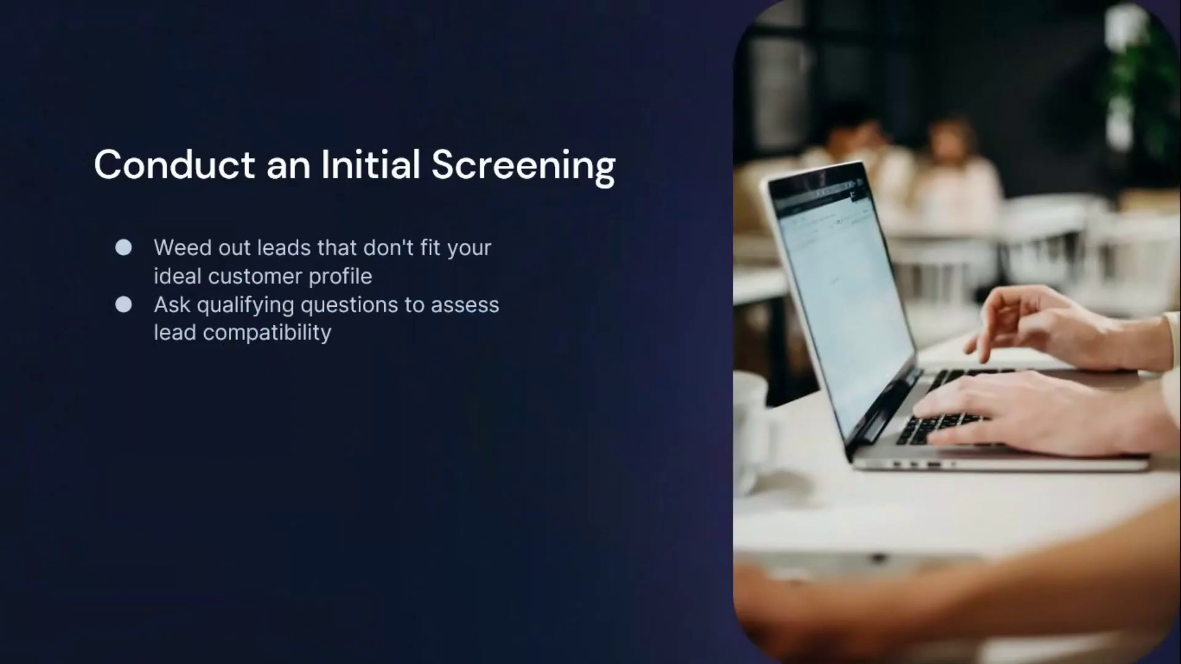
pyautogui.press('Right')
pyautogui.press('Right')
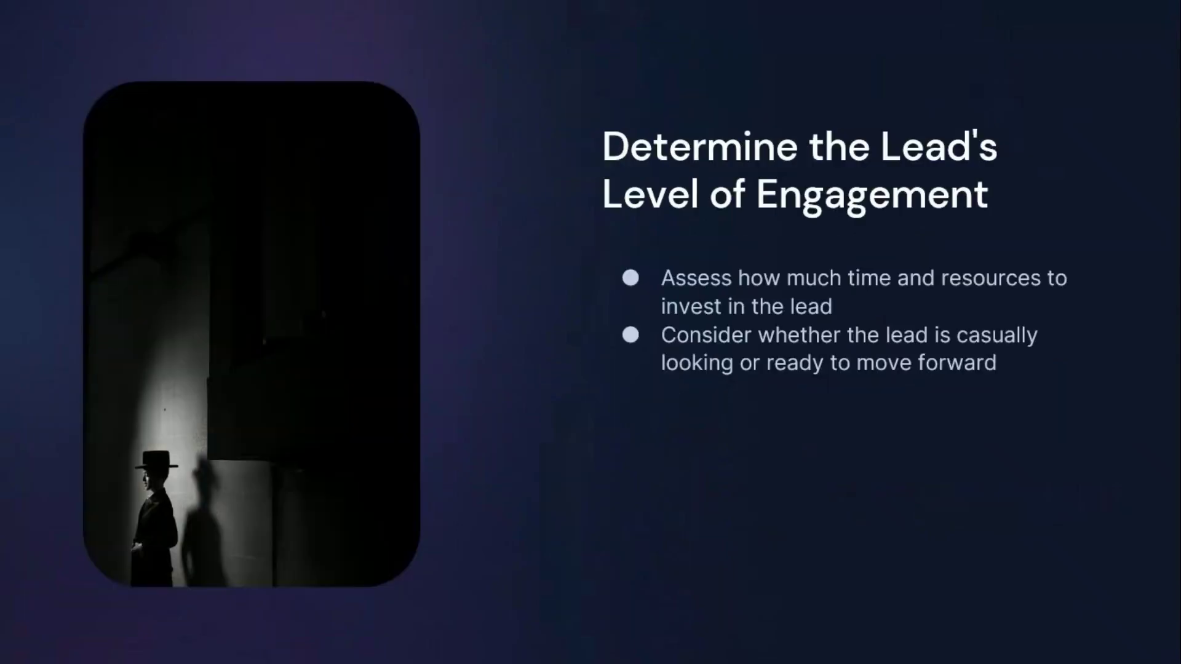